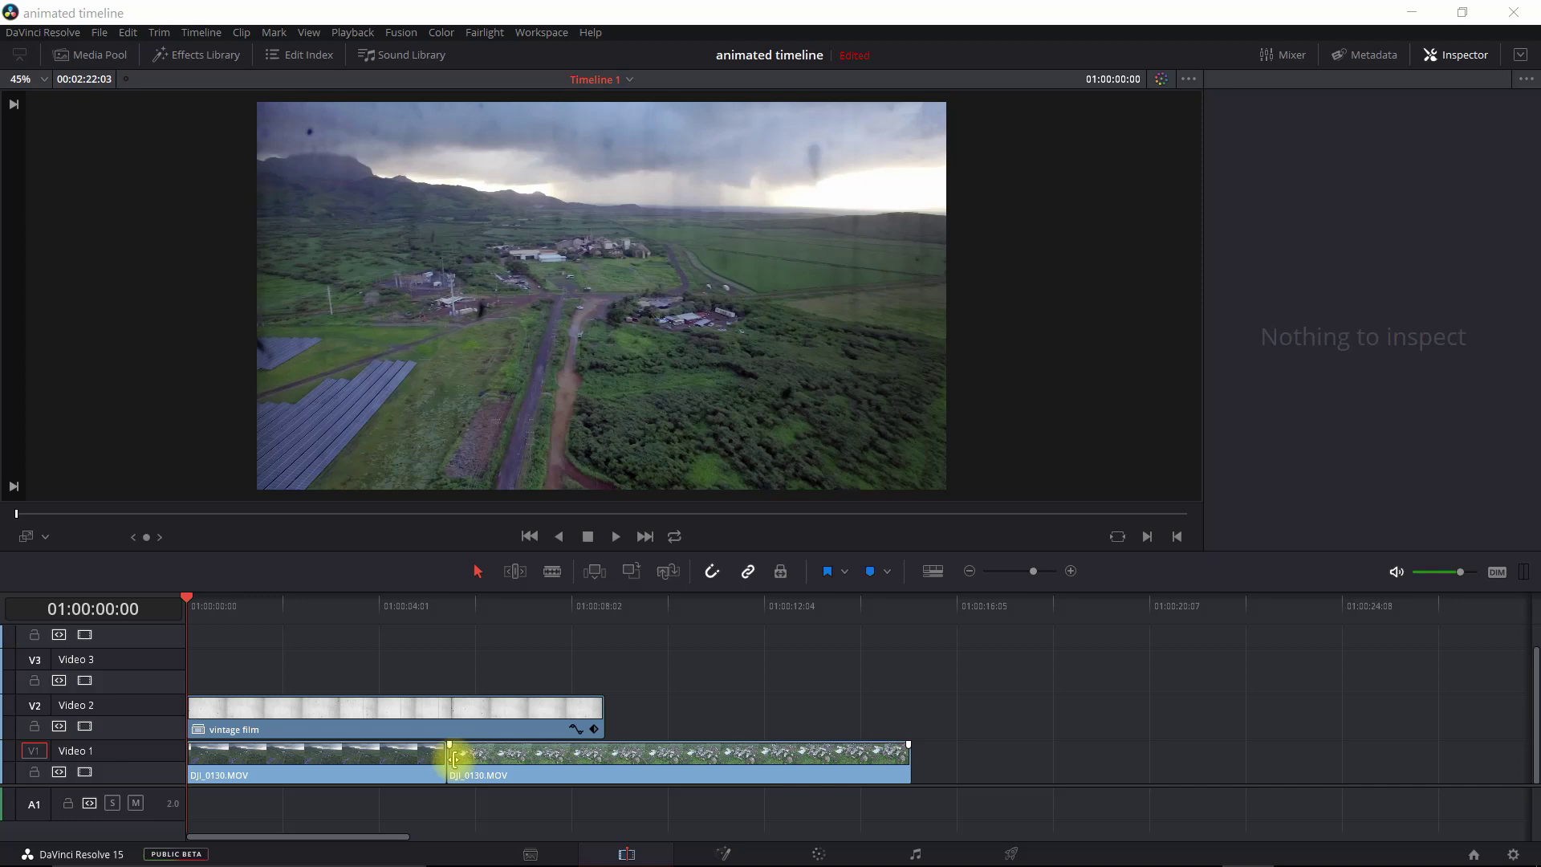
Step: Check the first DJI_0130.MOV clip and vintage film overlay in the Inspector, then scrub ahead through the footage
left_click(386, 751)
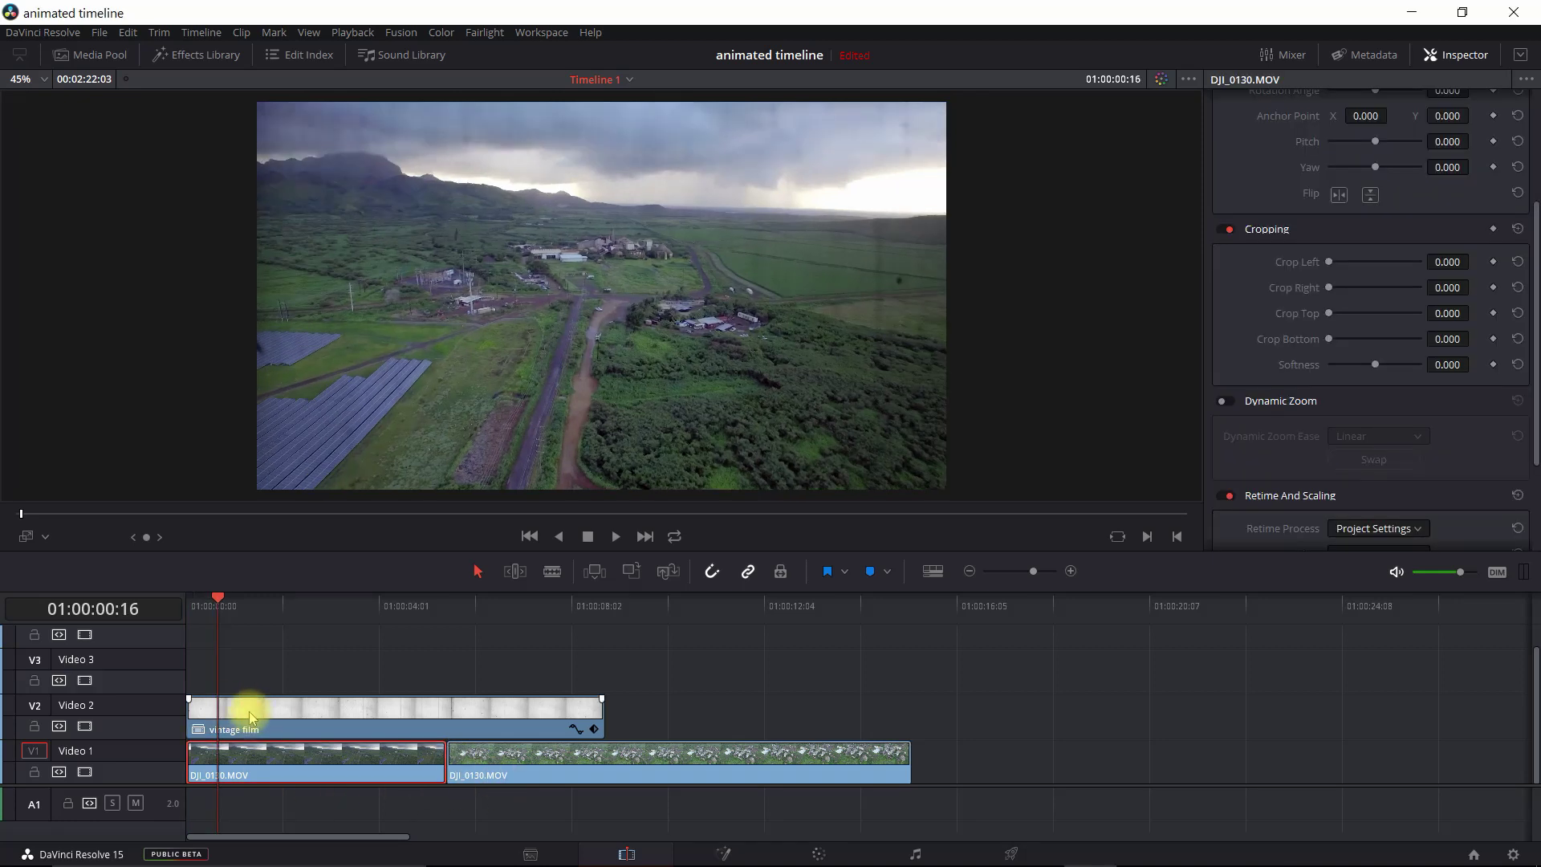
left_click(250, 717)
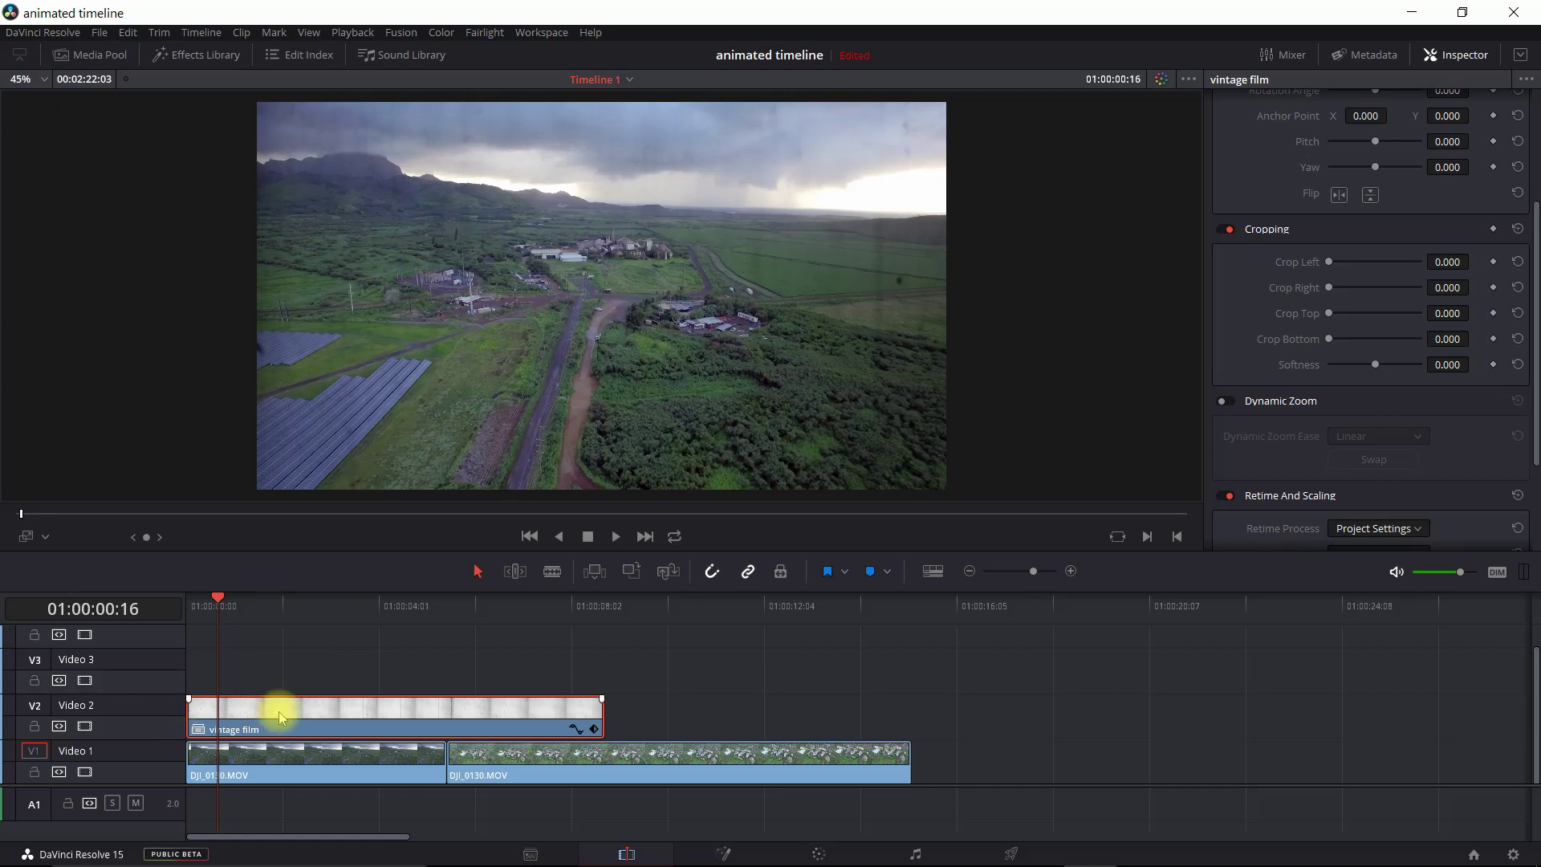
scroll(1364, 281, "down", 1)
scroll(1362, 277, "up", 3)
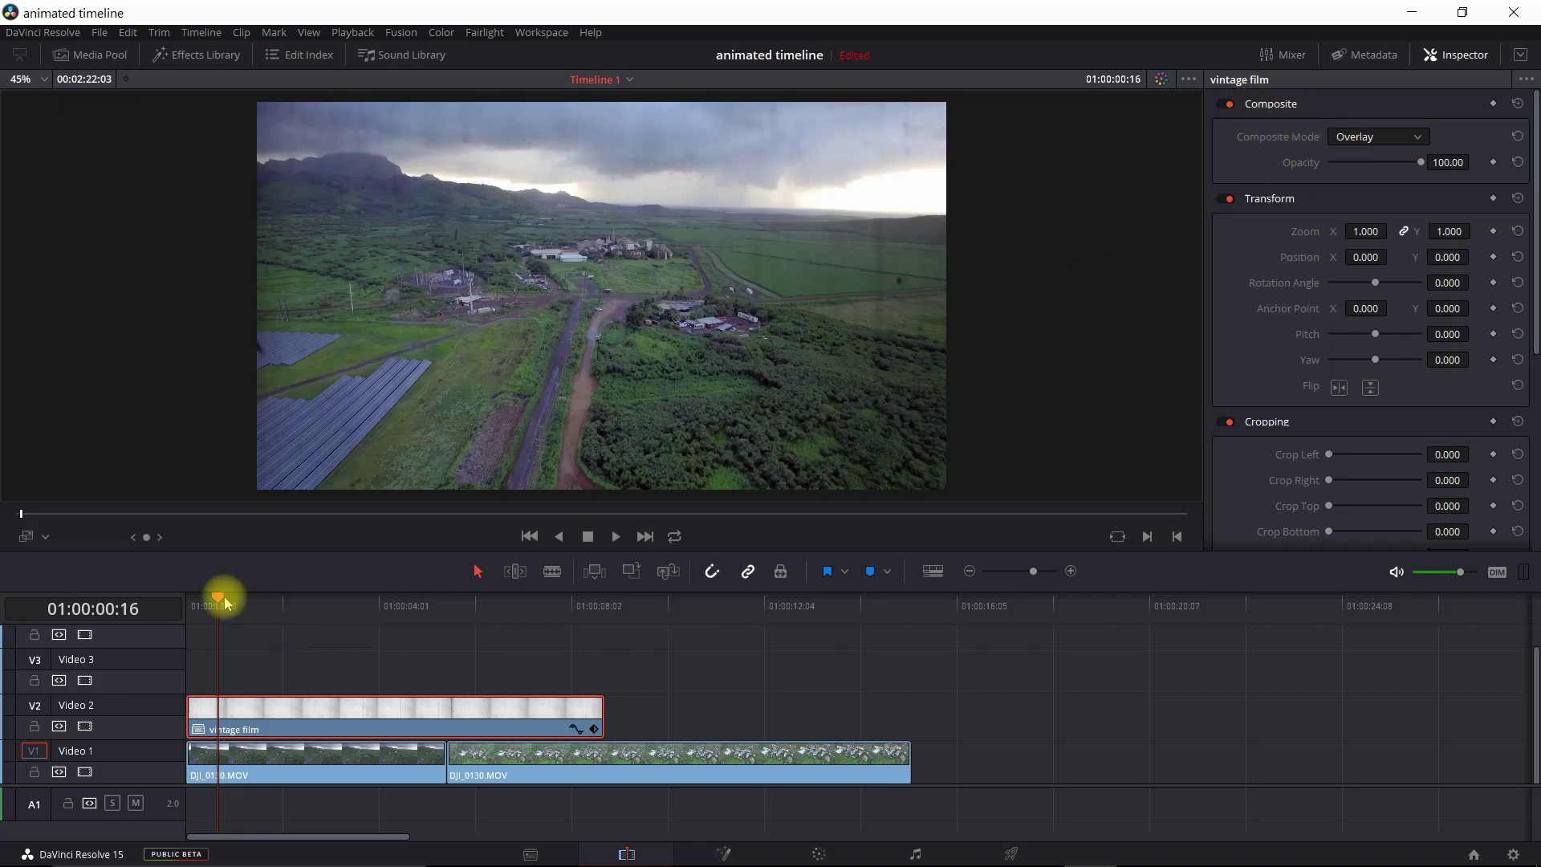
left_click_drag(221, 602, 283, 627)
Step: Select the vintage film overlay and both DJI_0130.MOV clips and combine them into a compound clip named 'final video'
left_click_drag(1077, 749, 313, 711)
right_click(313, 712)
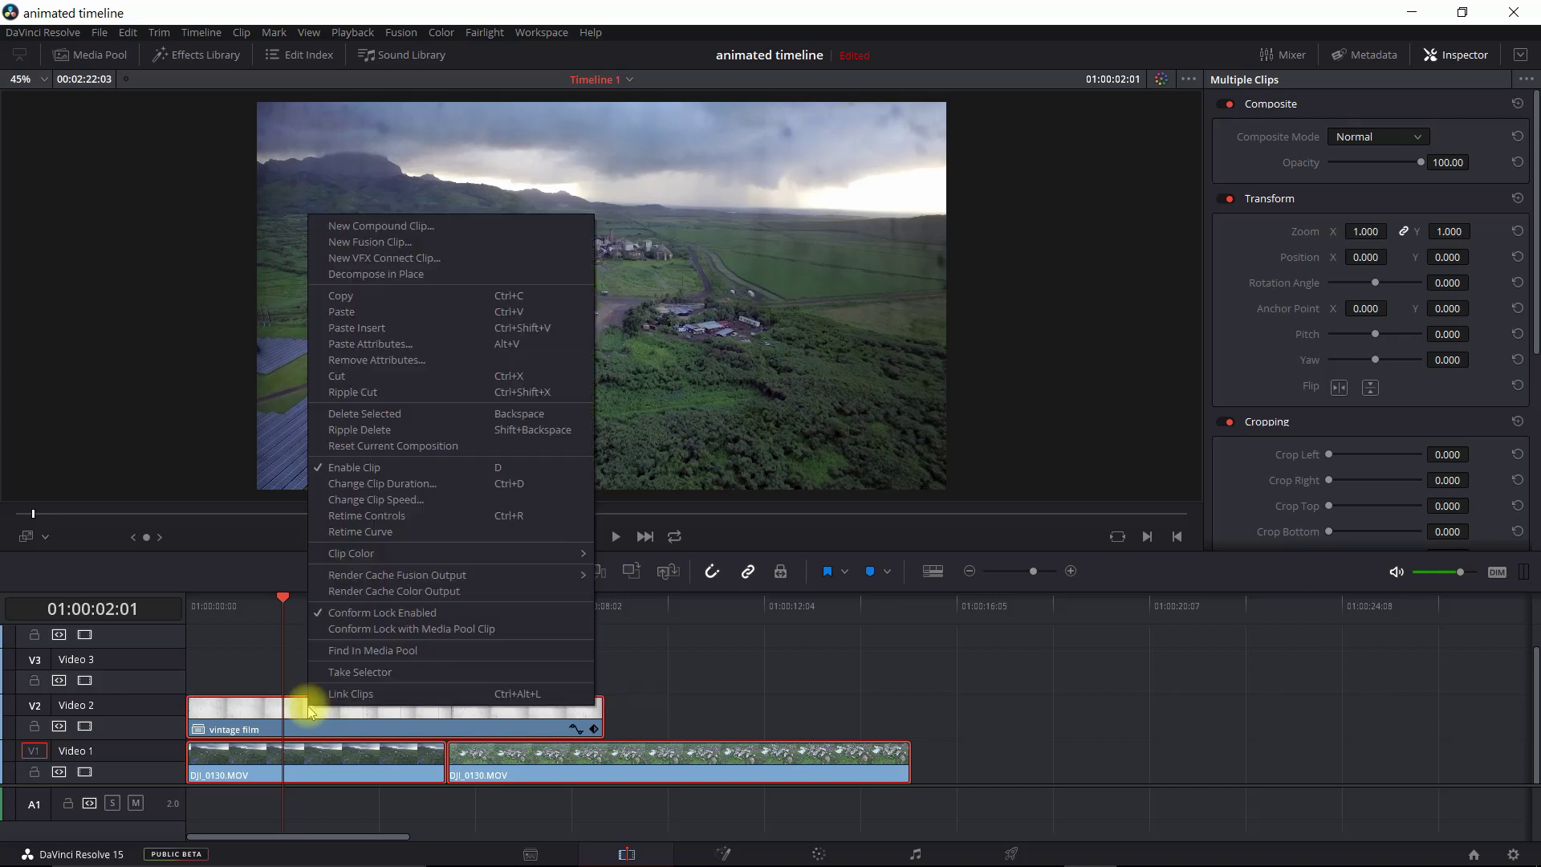
left_click(371, 226)
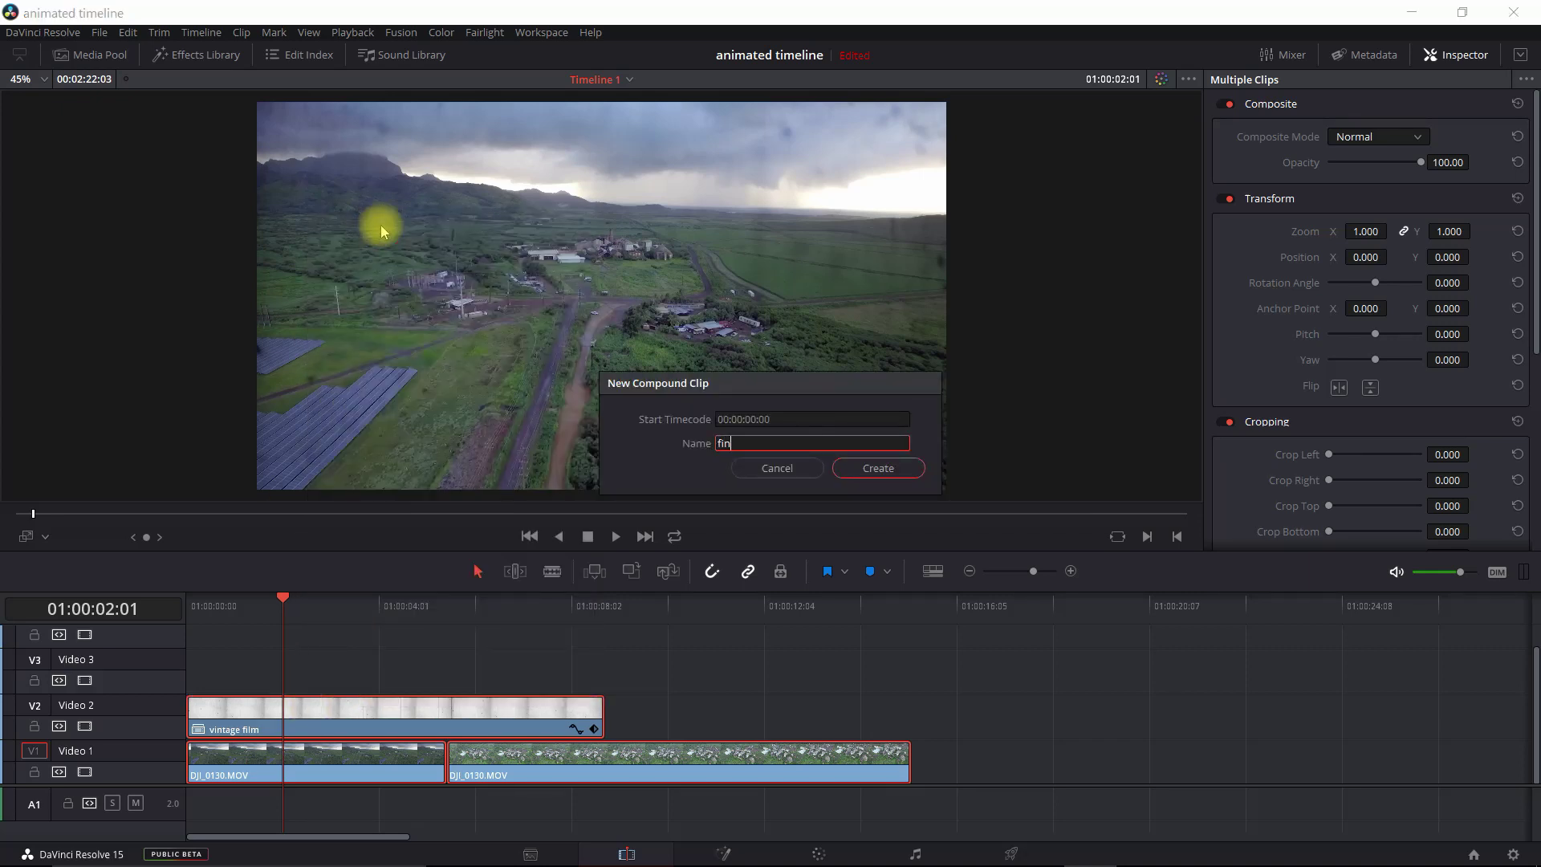
type("final video")
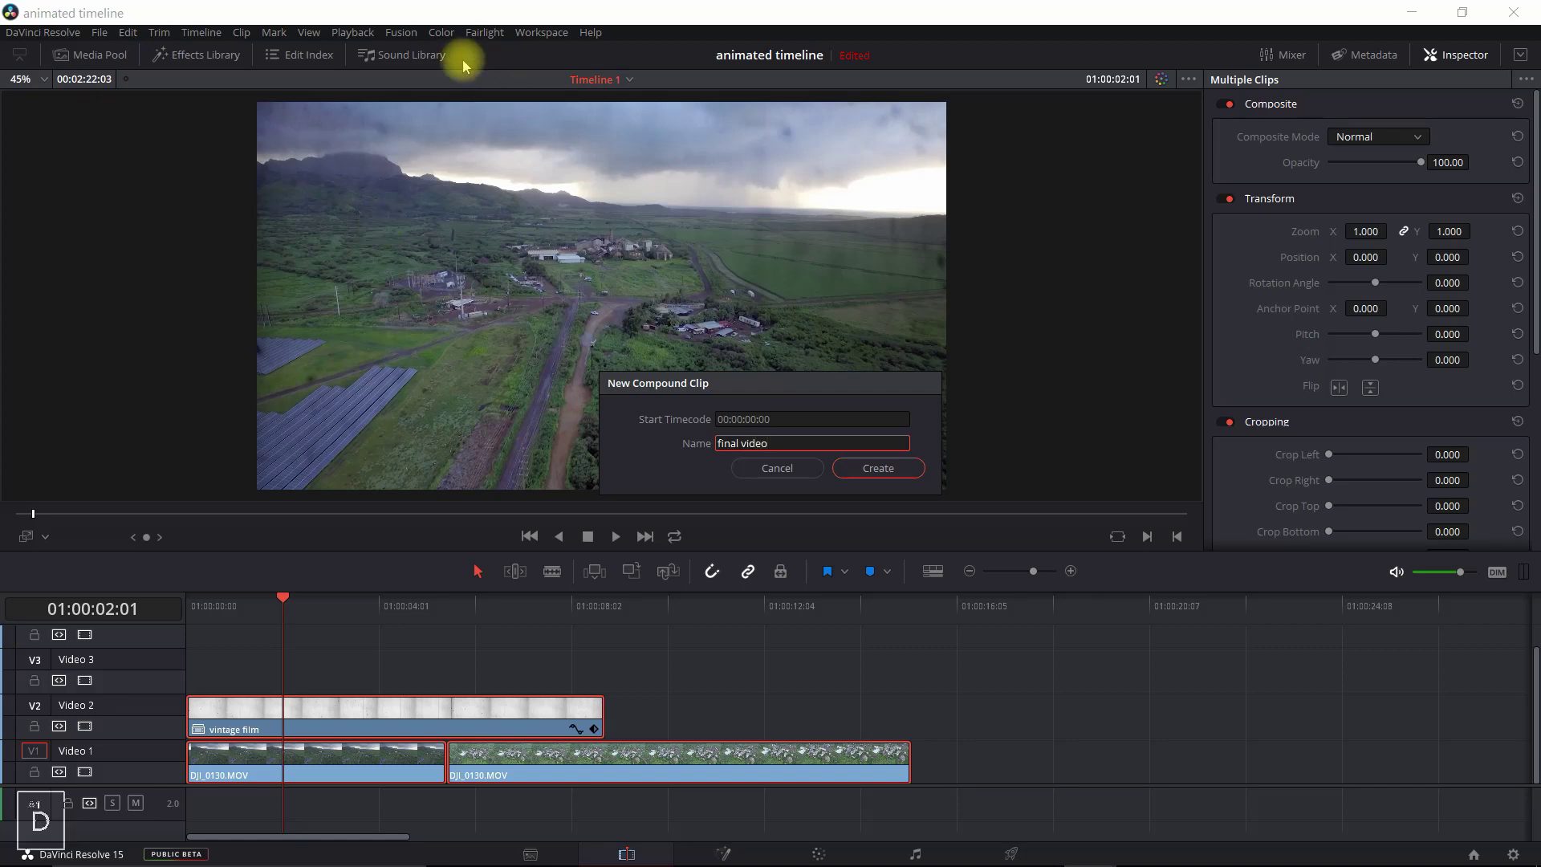
left_click(877, 468)
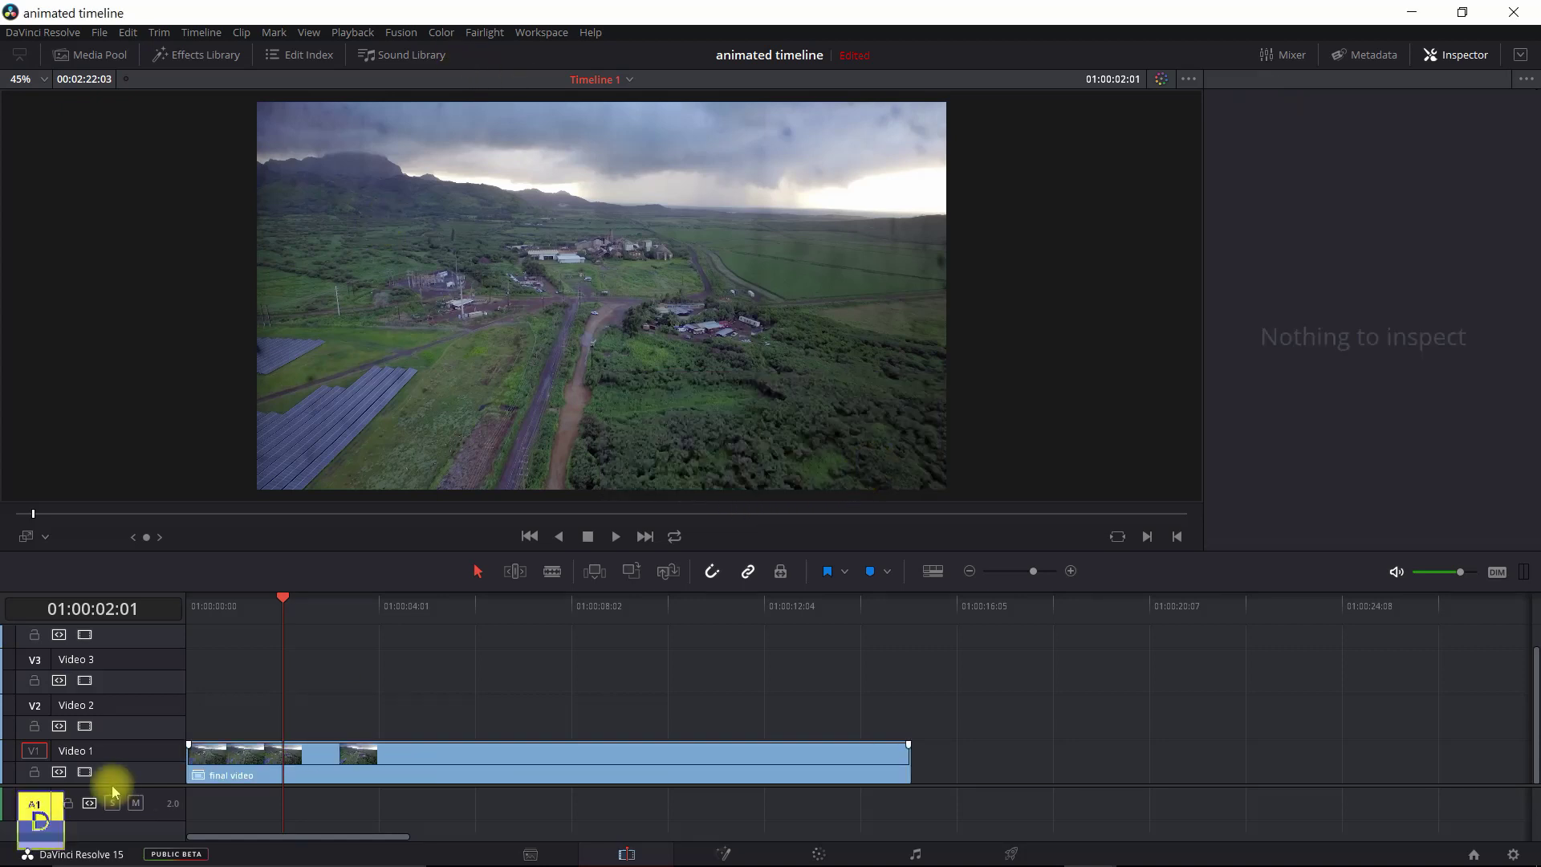
Step: With the final video clip at 01:00:00:00, set Crop Left and Crop Right to 300
left_click(378, 757)
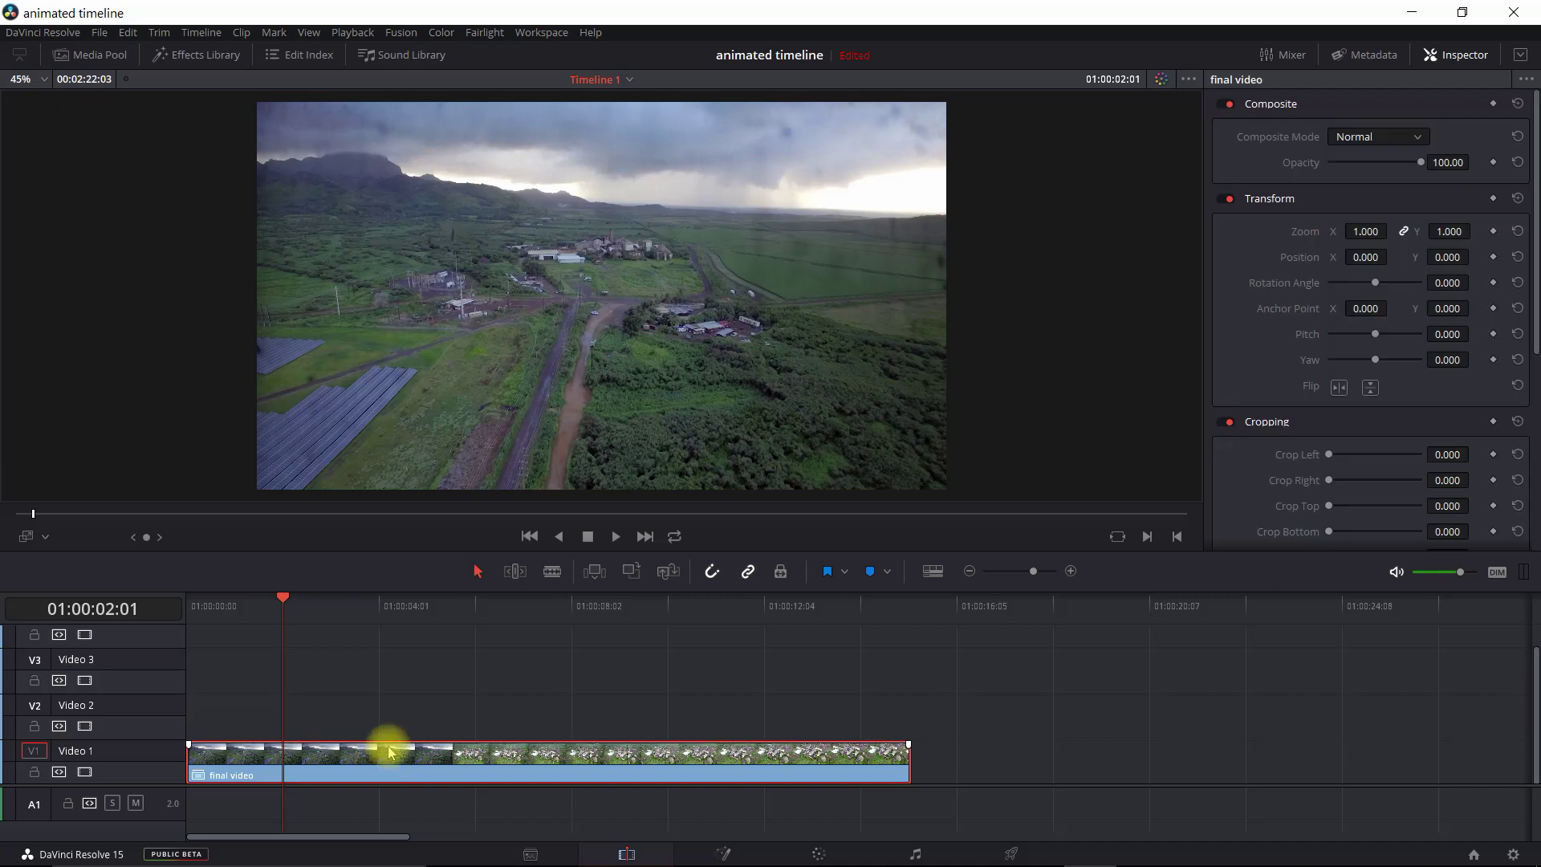
left_click(193, 610)
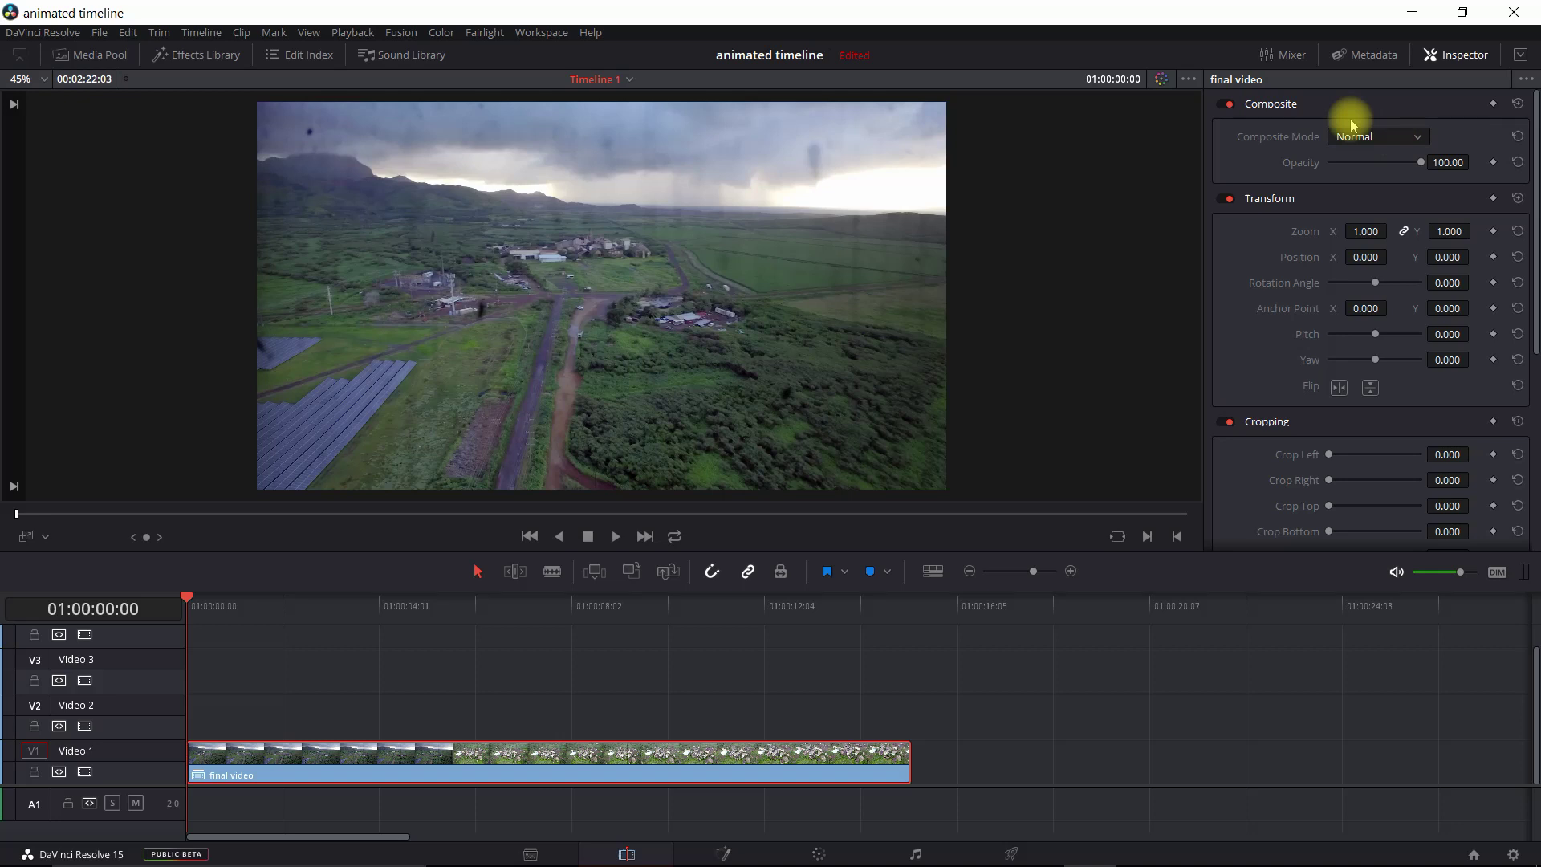
scroll(1401, 352, "down", 3)
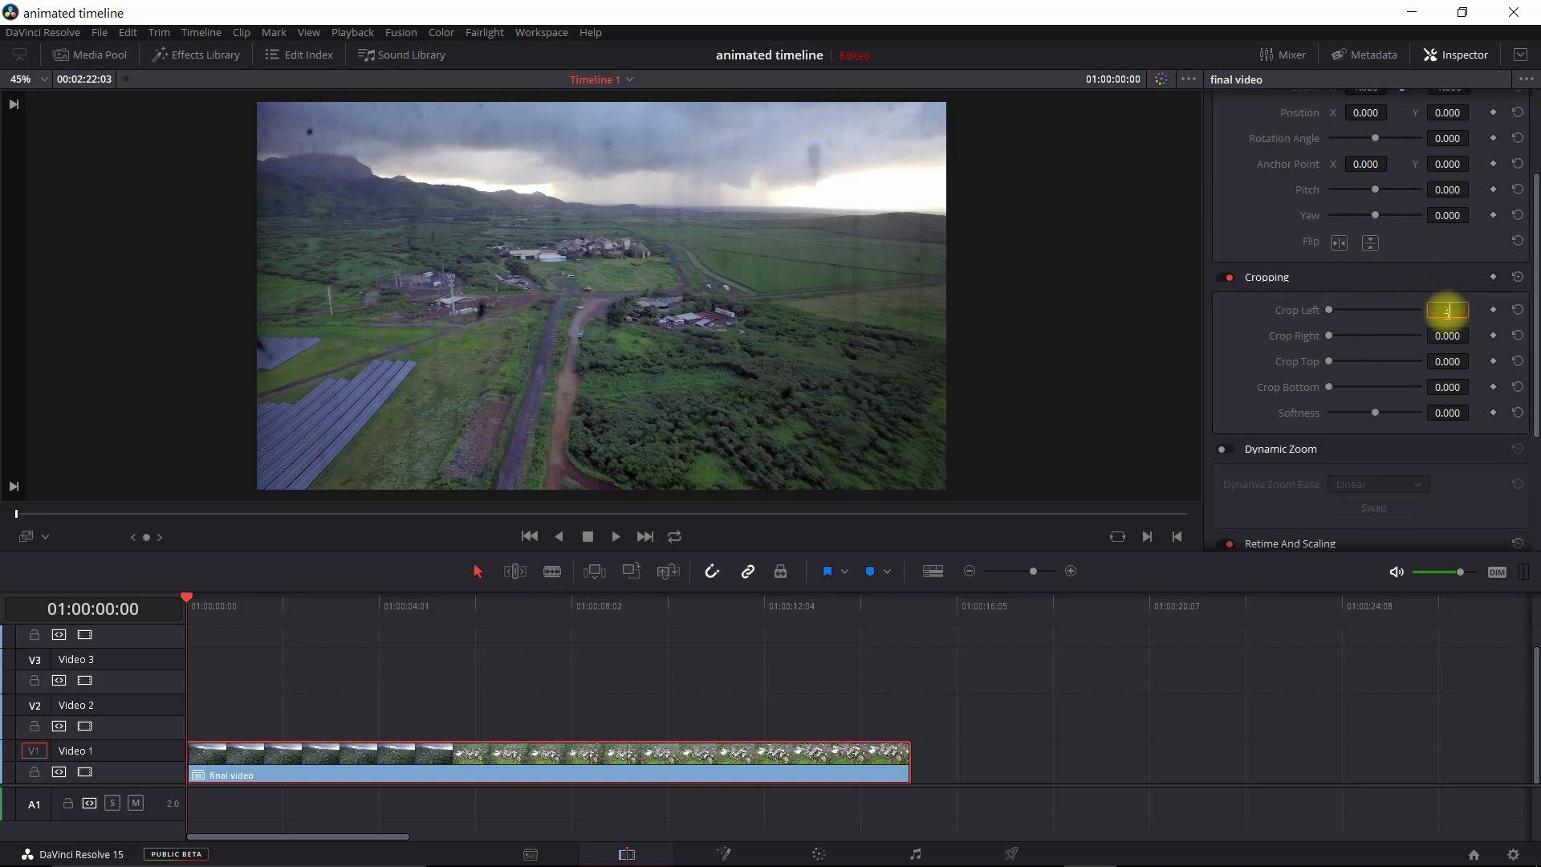
type("00")
key("Return")
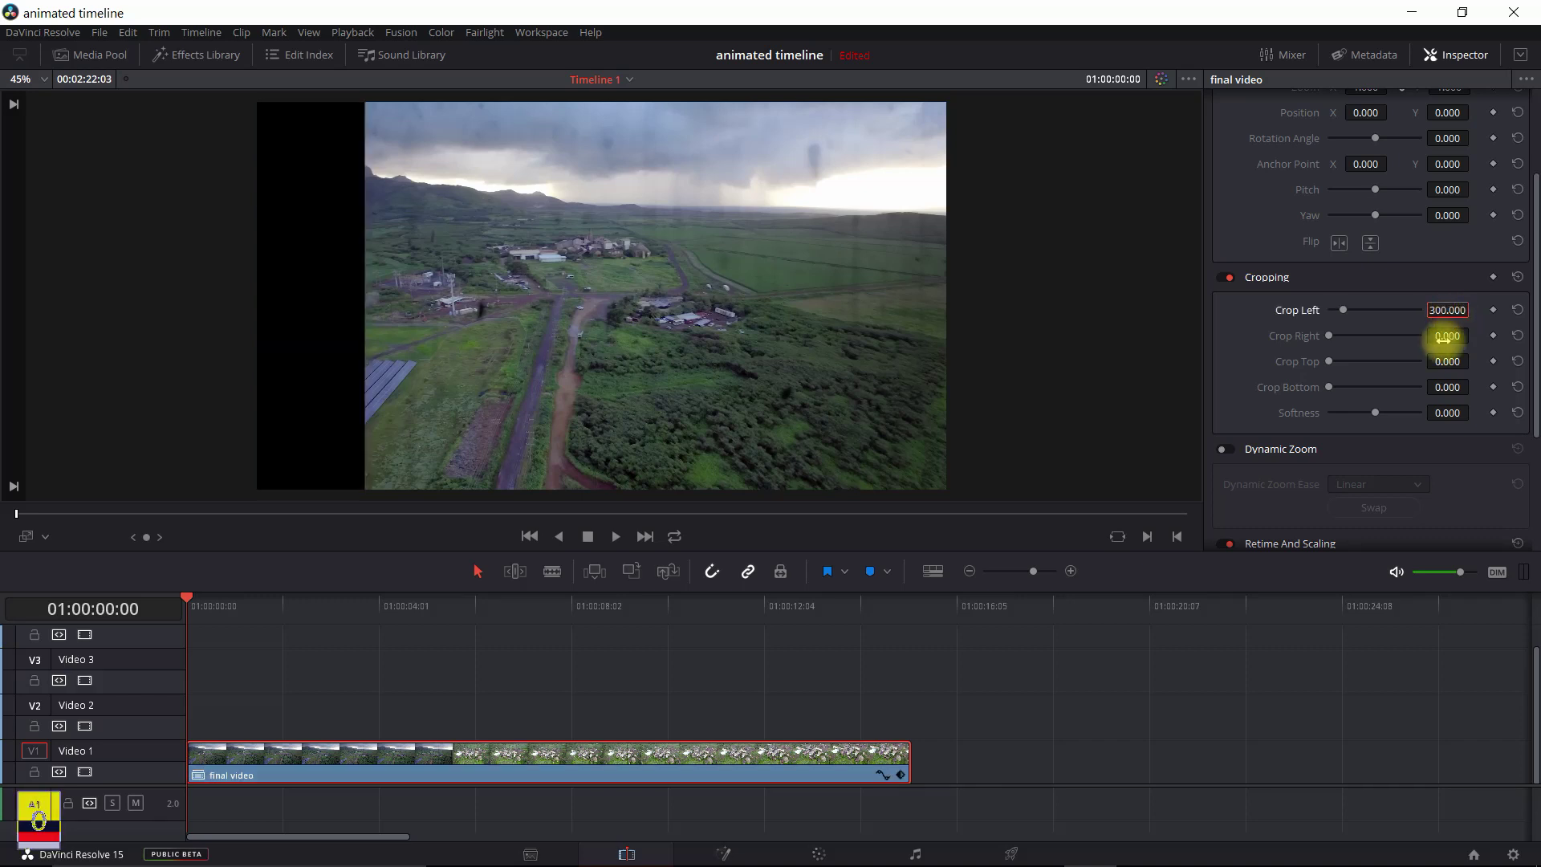
type("300")
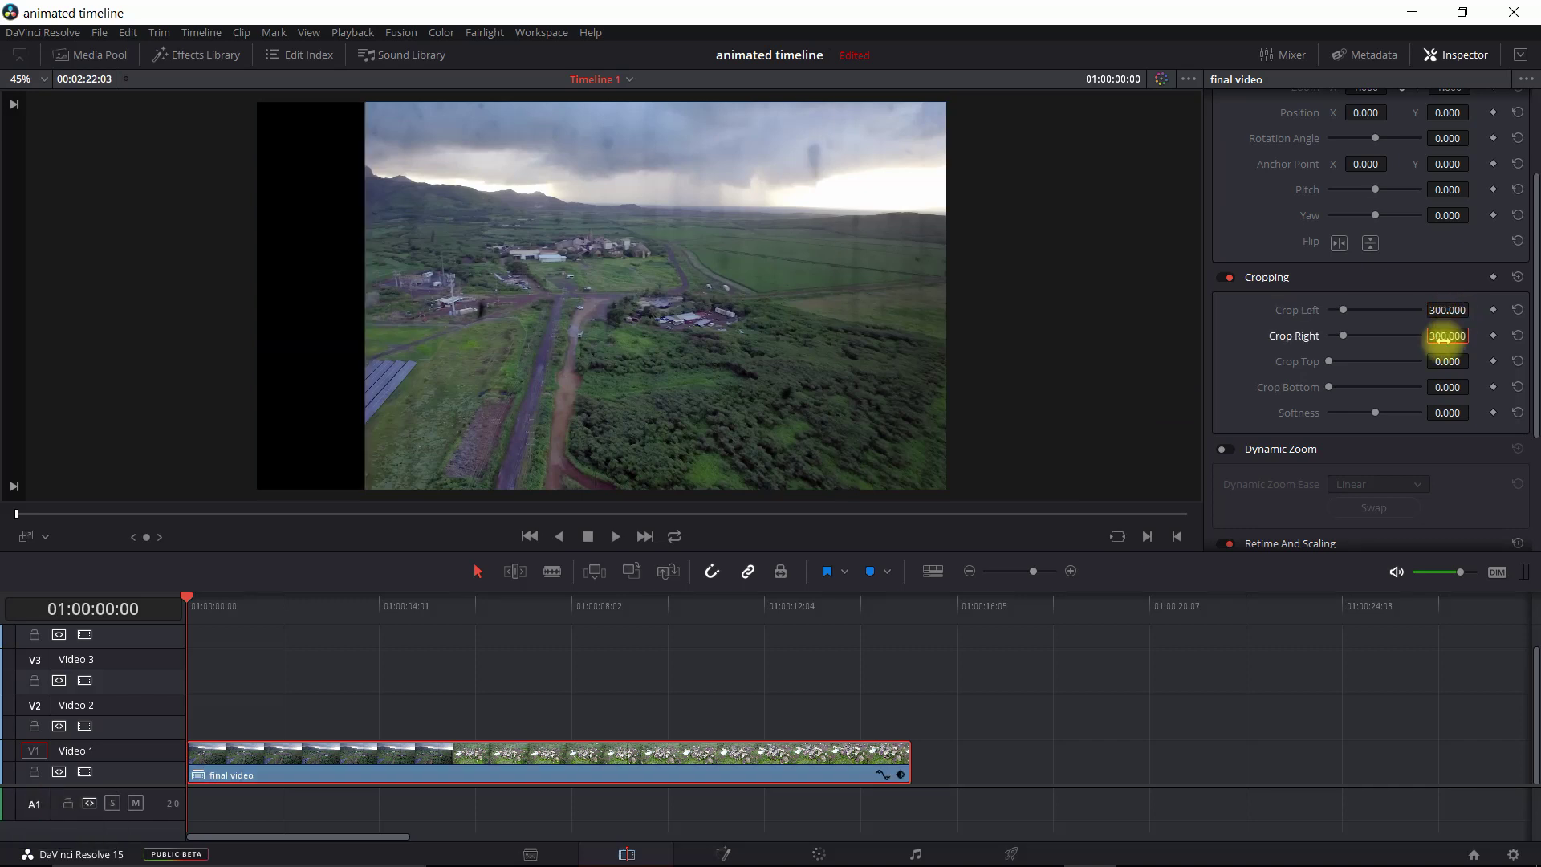
key("Return")
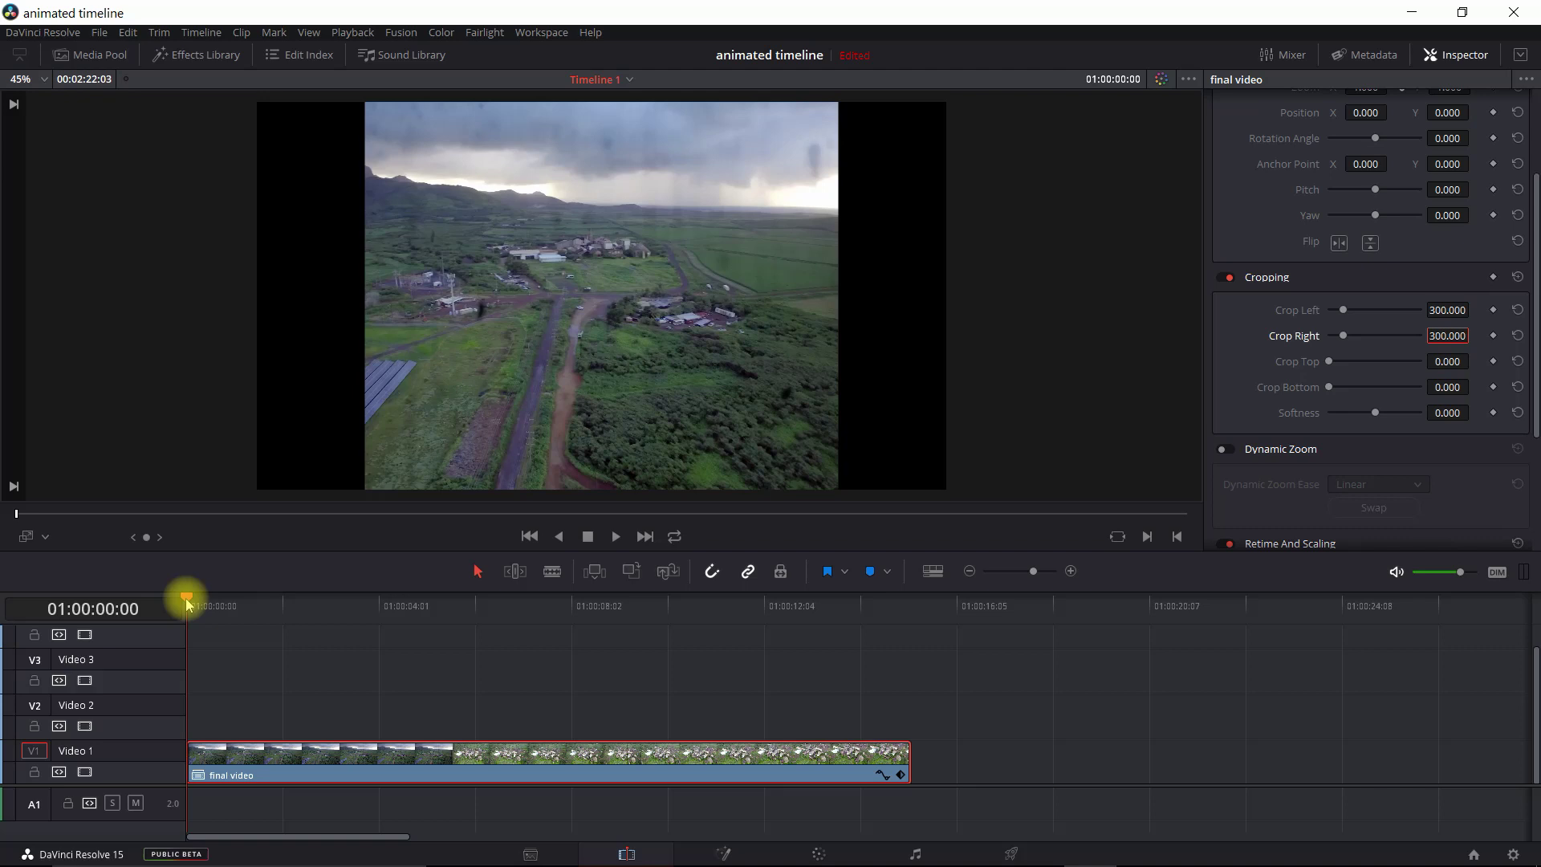
Step: Add a cropping keyframe near five seconds with the side crops still at 300
left_click(362, 612)
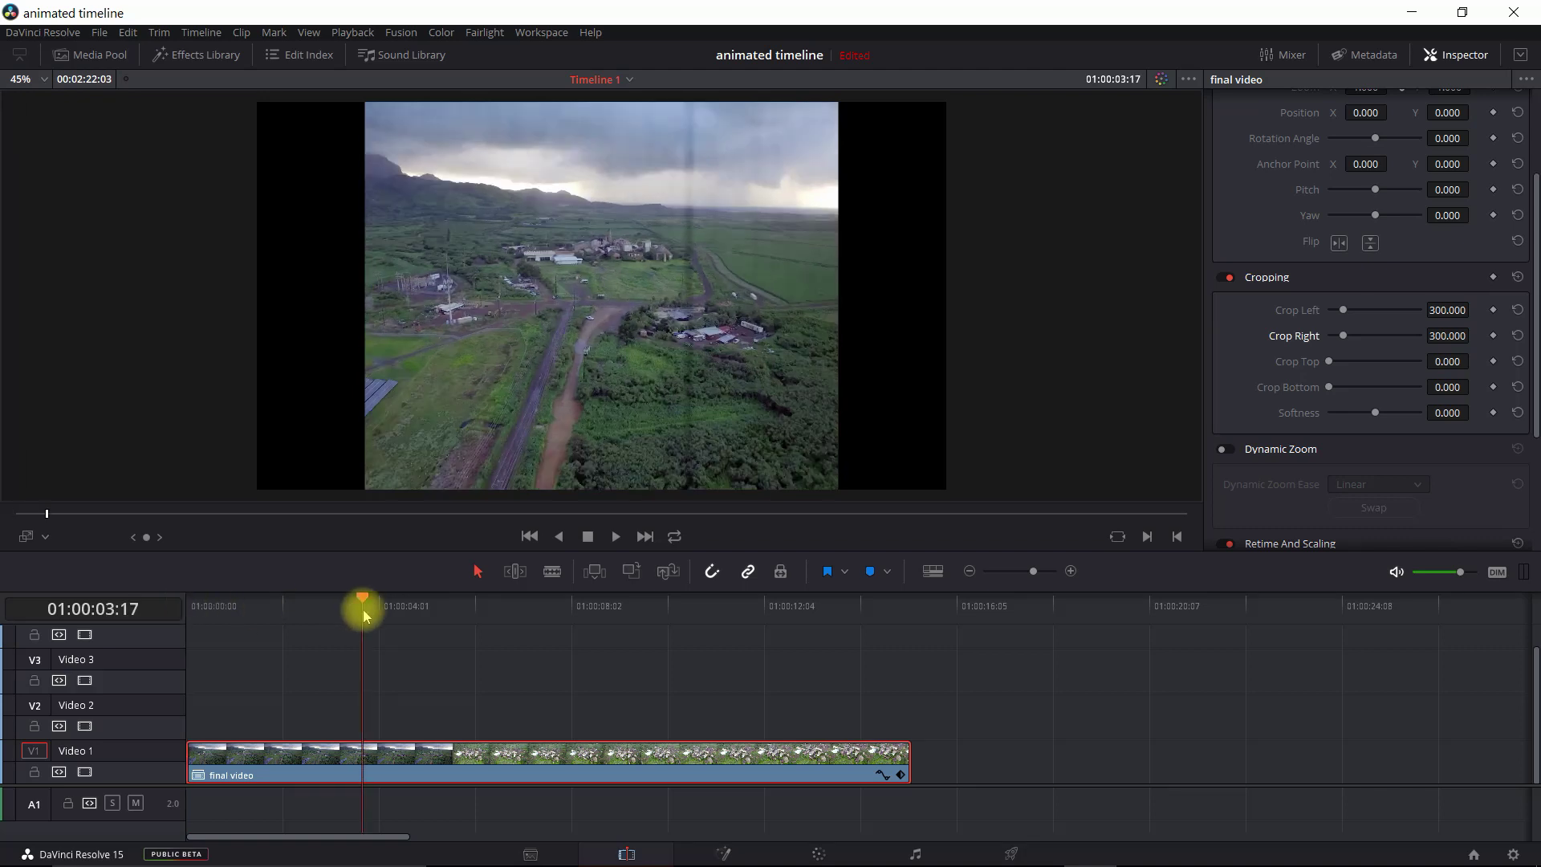
left_click_drag(395, 620, 468, 624)
key("Left")
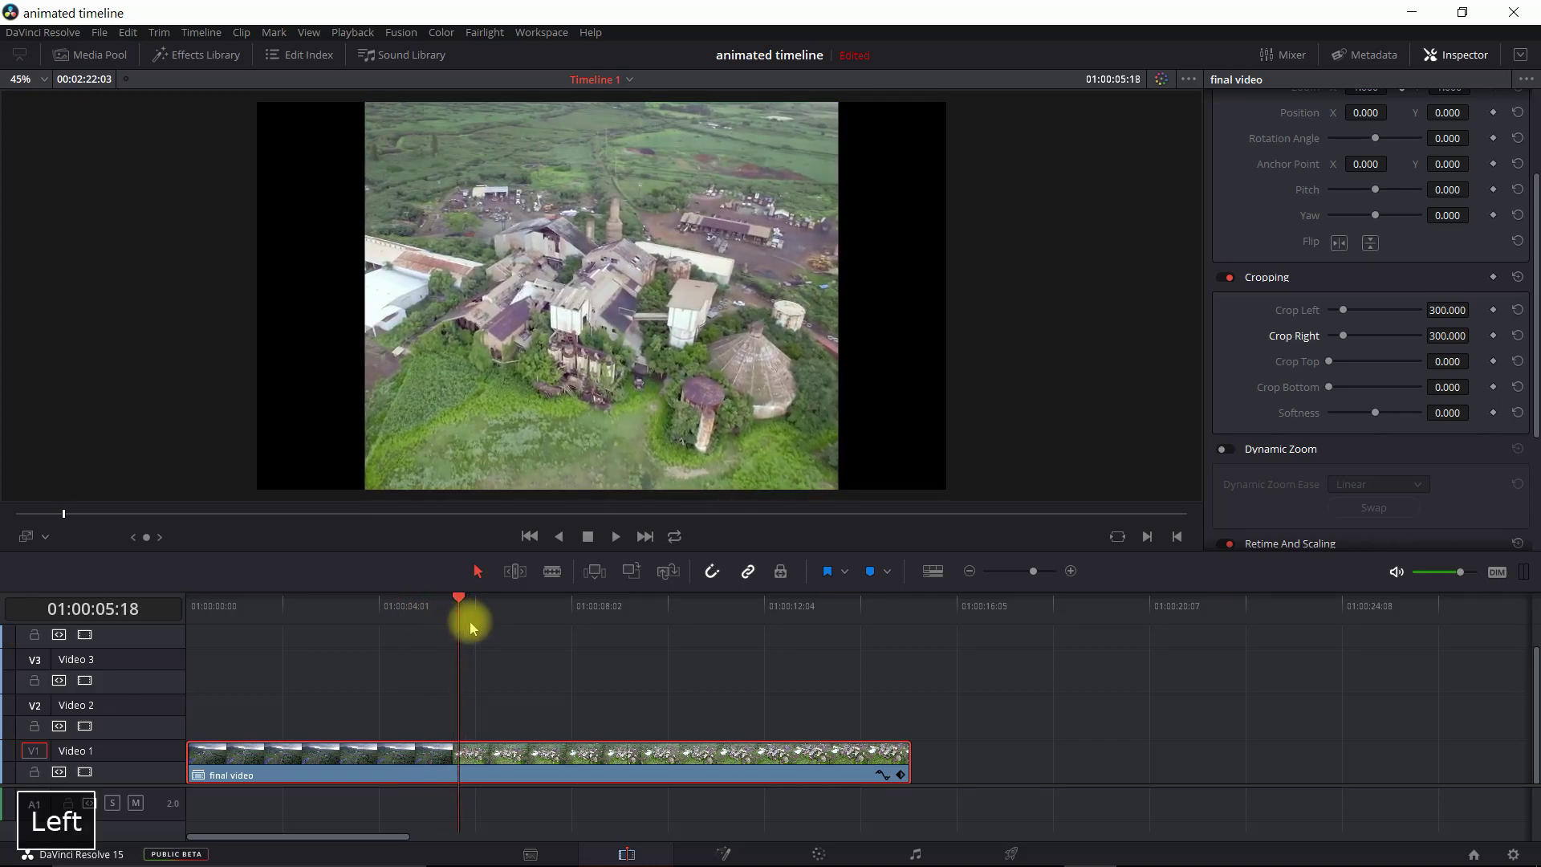
left_click(1493, 310)
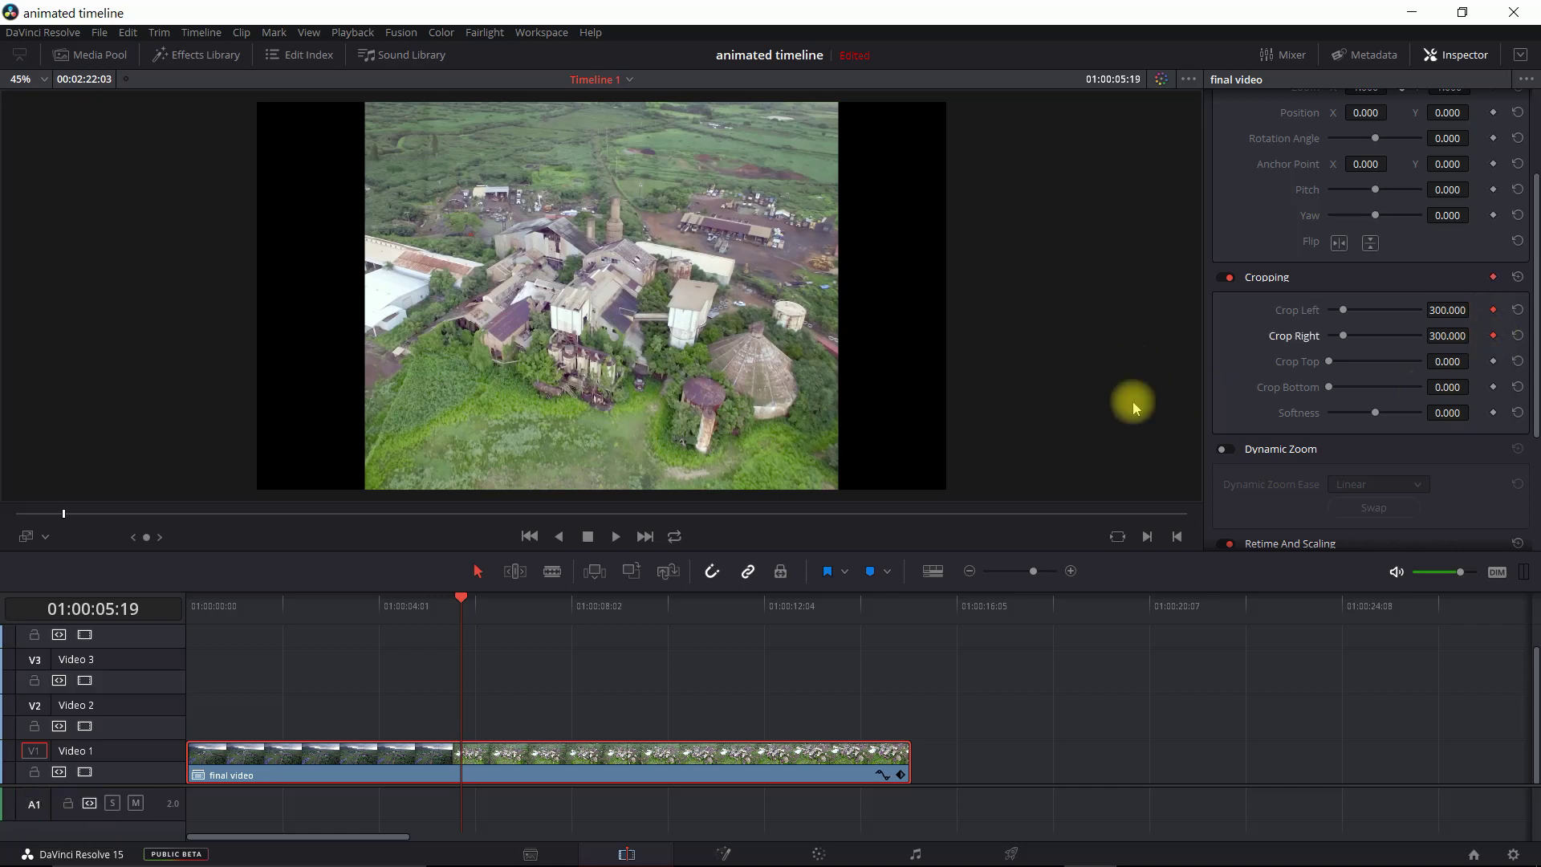
left_click(1087, 435)
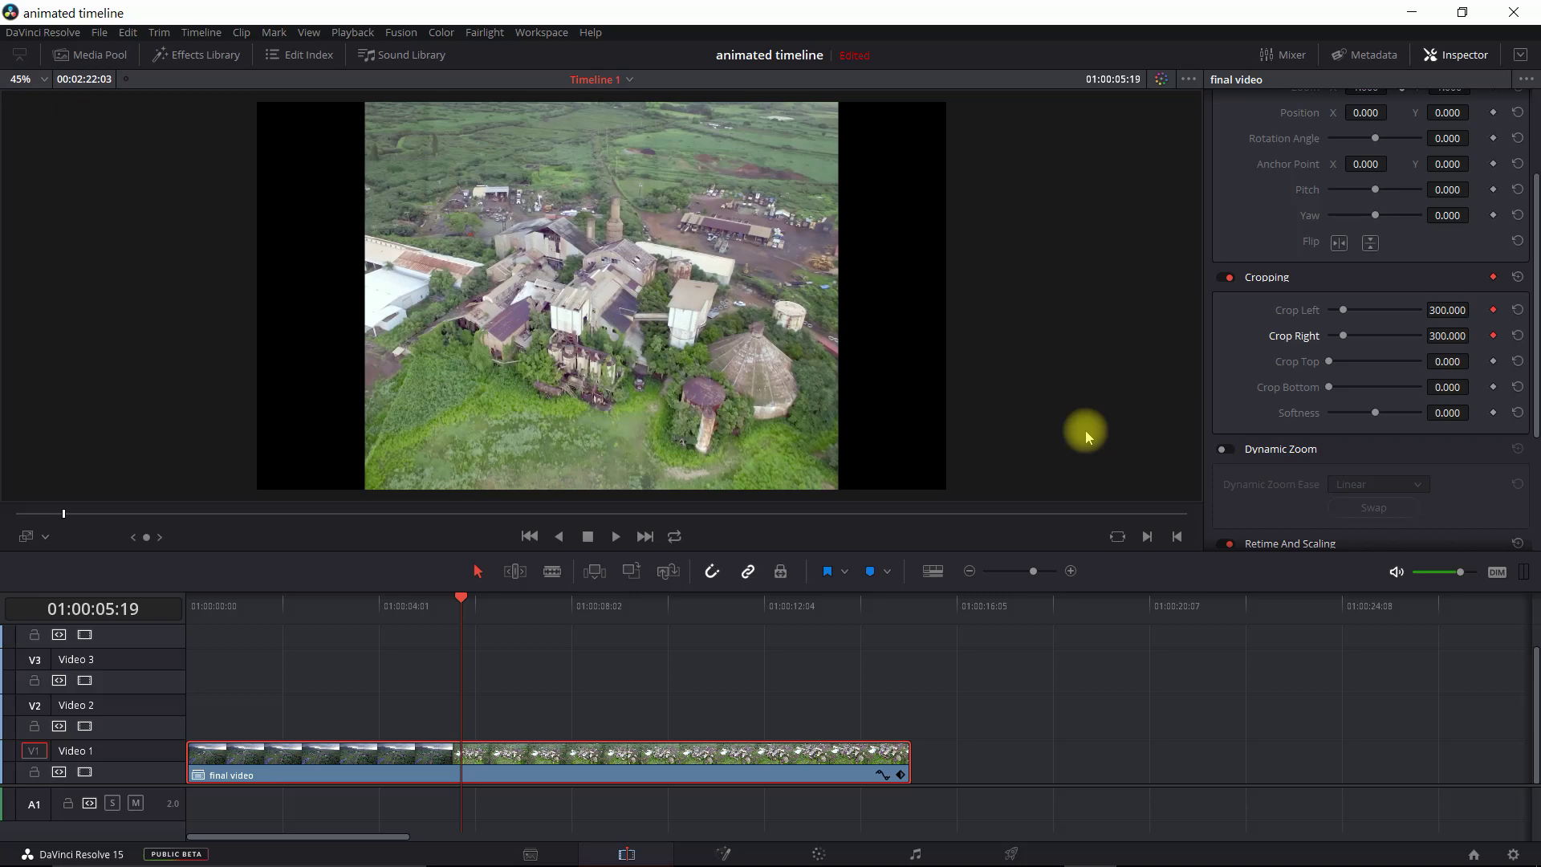
Step: At 01:00:09:09, drag the side crops to 0, then scrub back to preview the widening animation
key("Right")
key("Right")
key("Right")
key("Right")
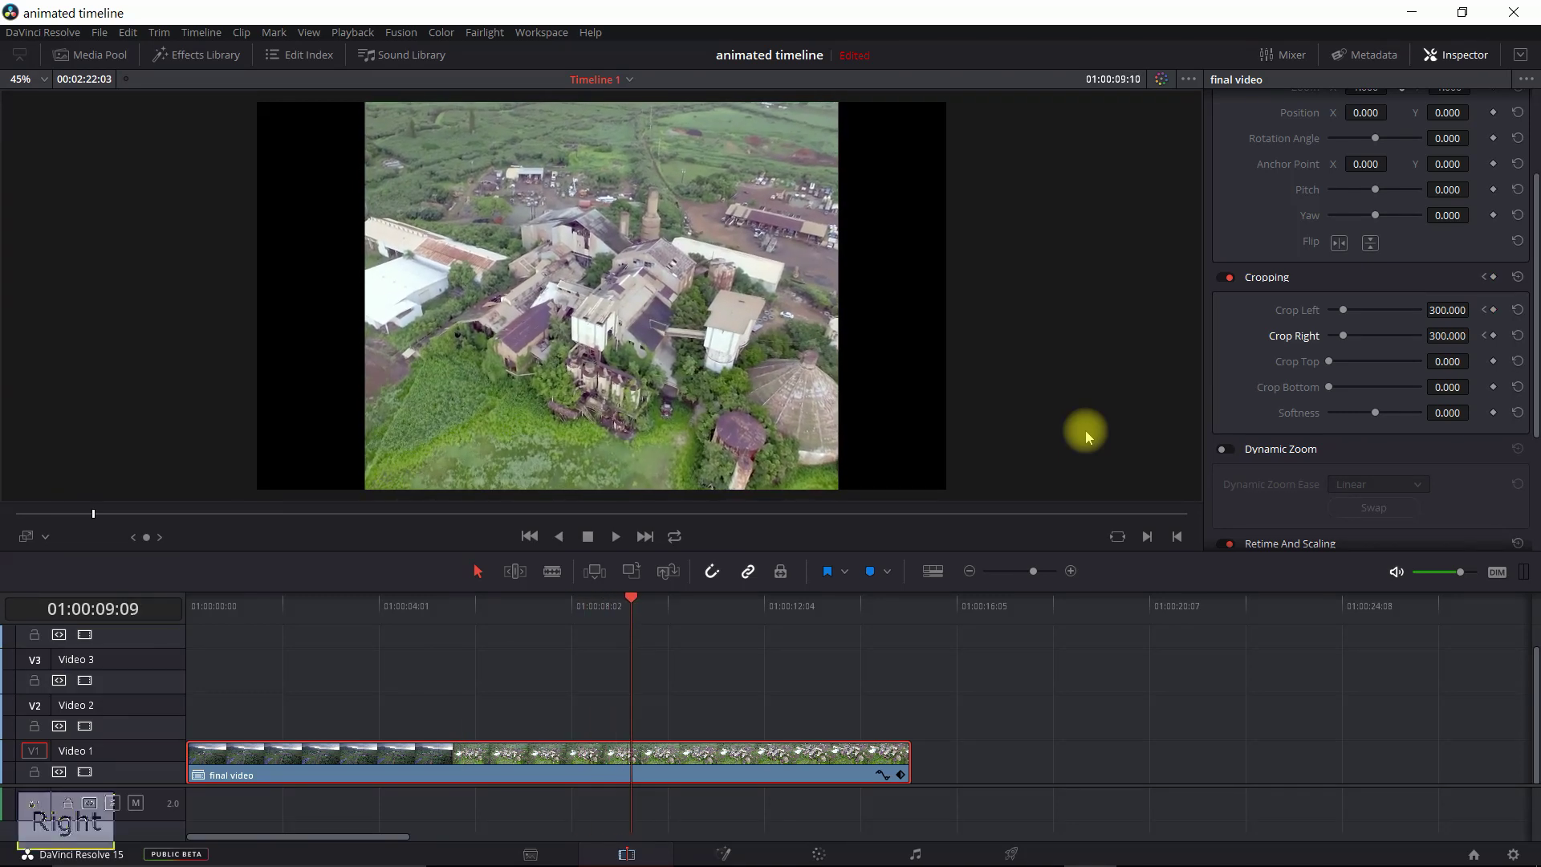
key("Left")
key("Left")
key("Right")
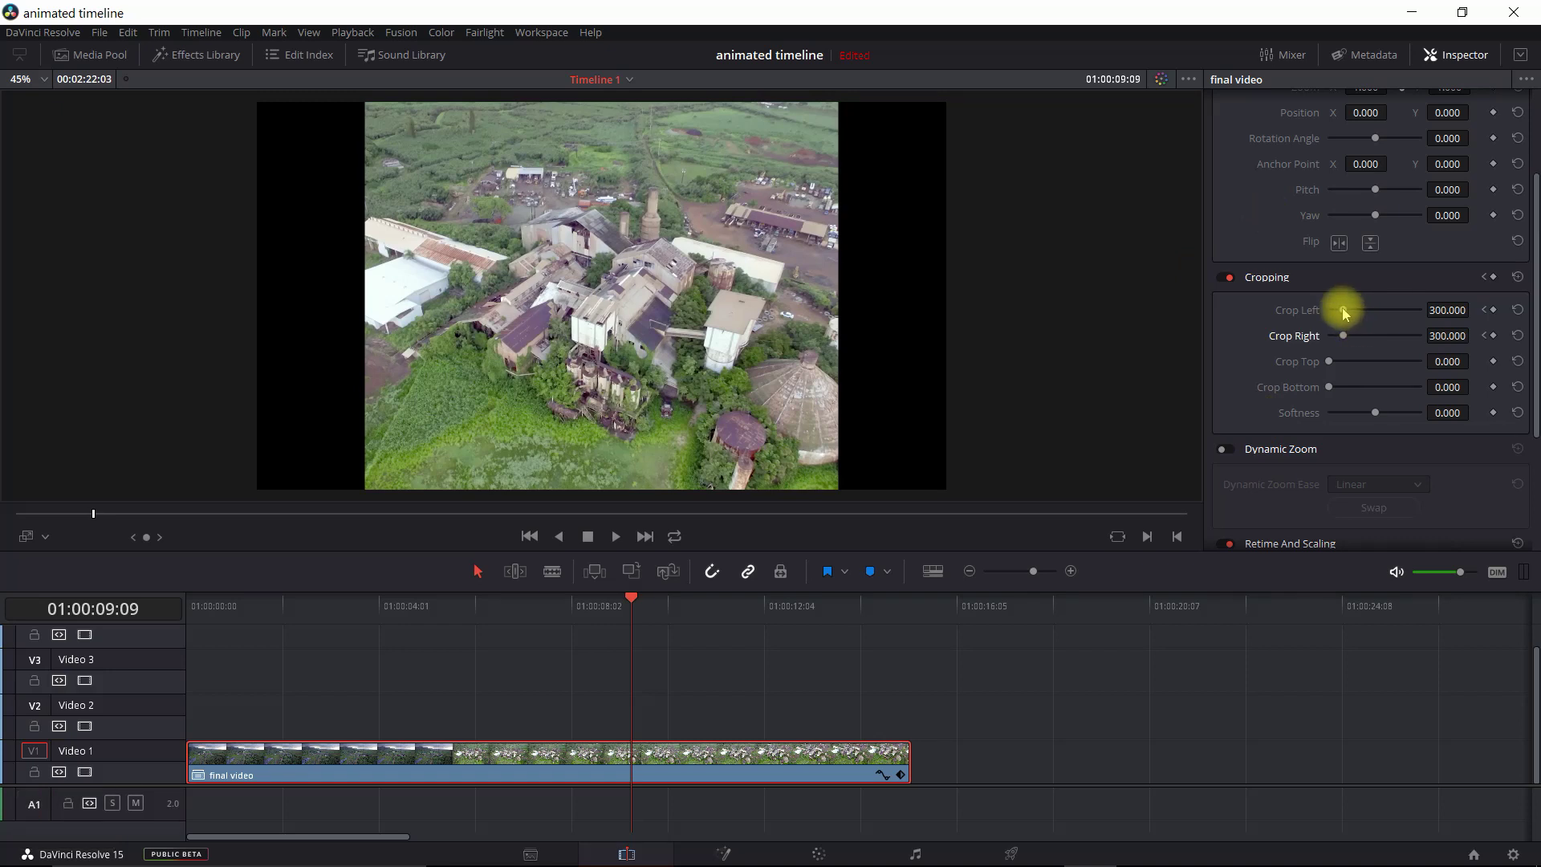
left_click_drag(1344, 311, 1305, 343)
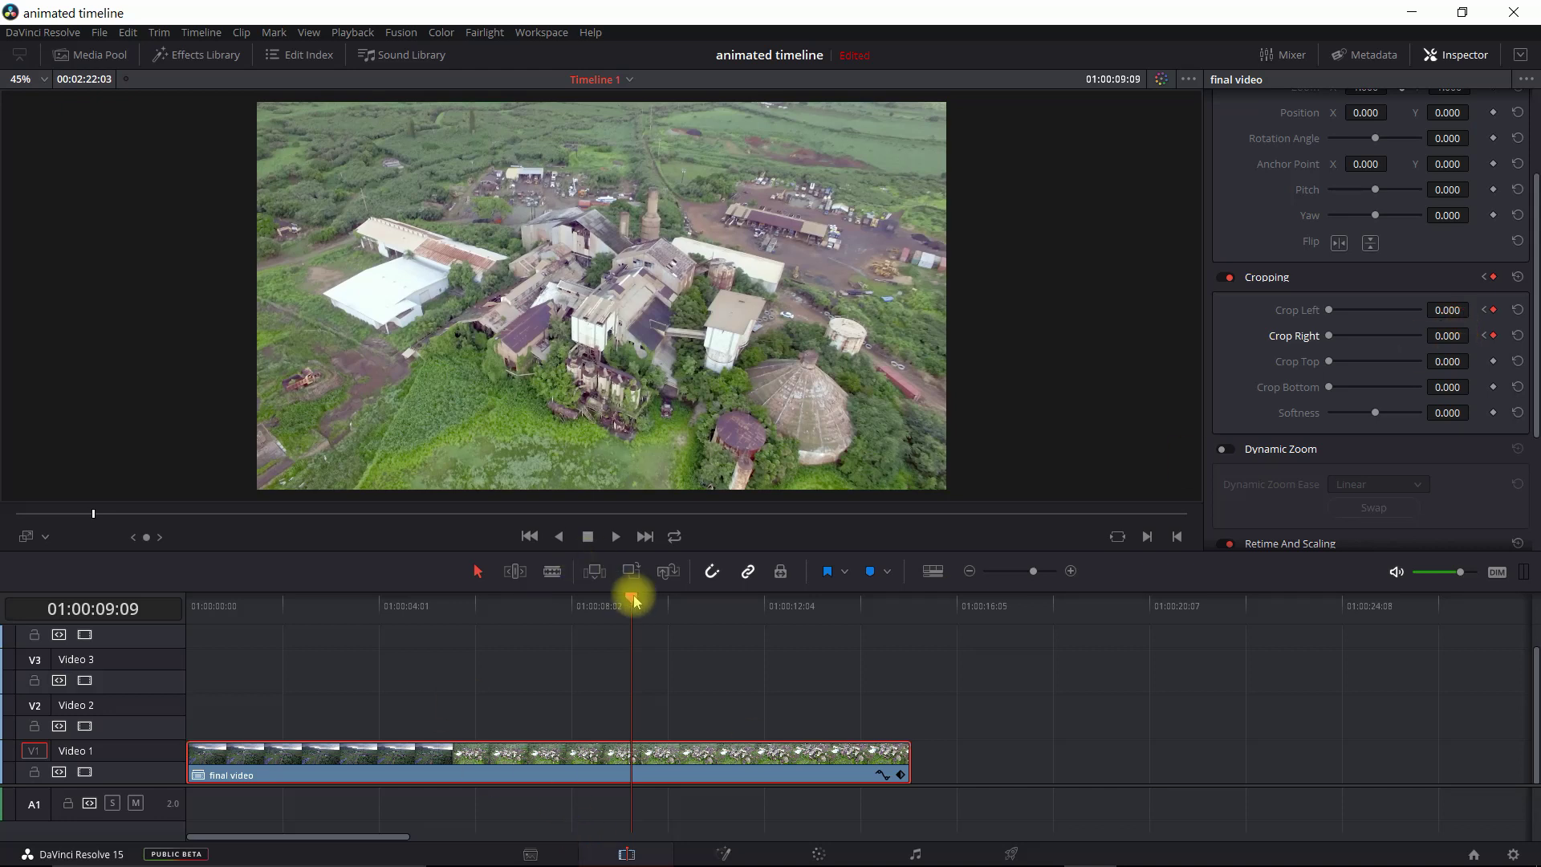
left_click_drag(626, 598, 704, 600)
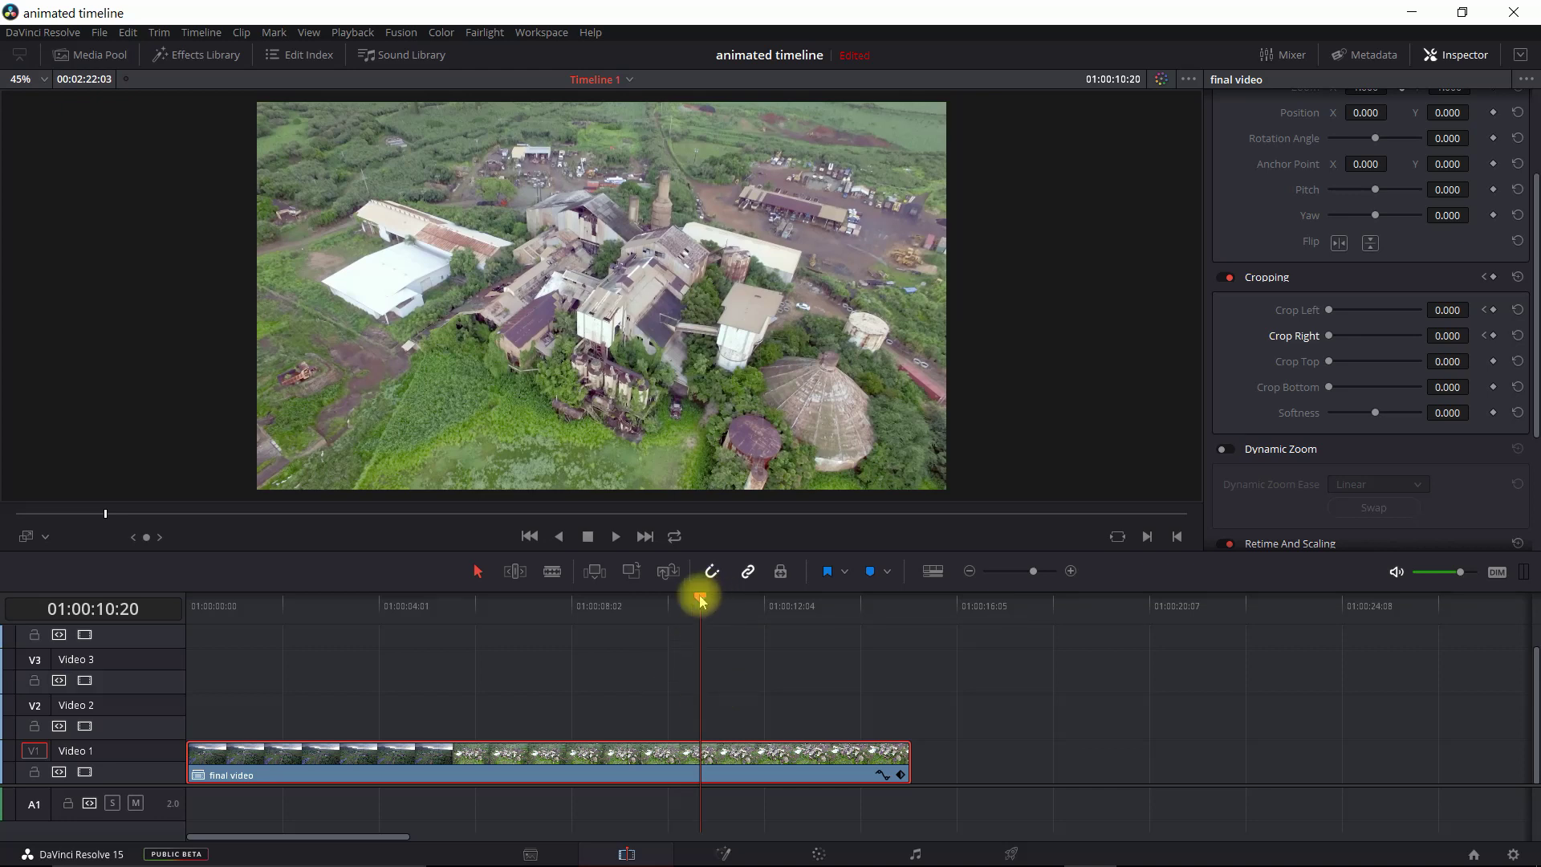
Step: Keyframe Crop Top and Crop Bottom at 0 on frame 01:00:07:06
left_click(492, 607)
left_click(543, 604)
left_click_drag(543, 603, 530, 604)
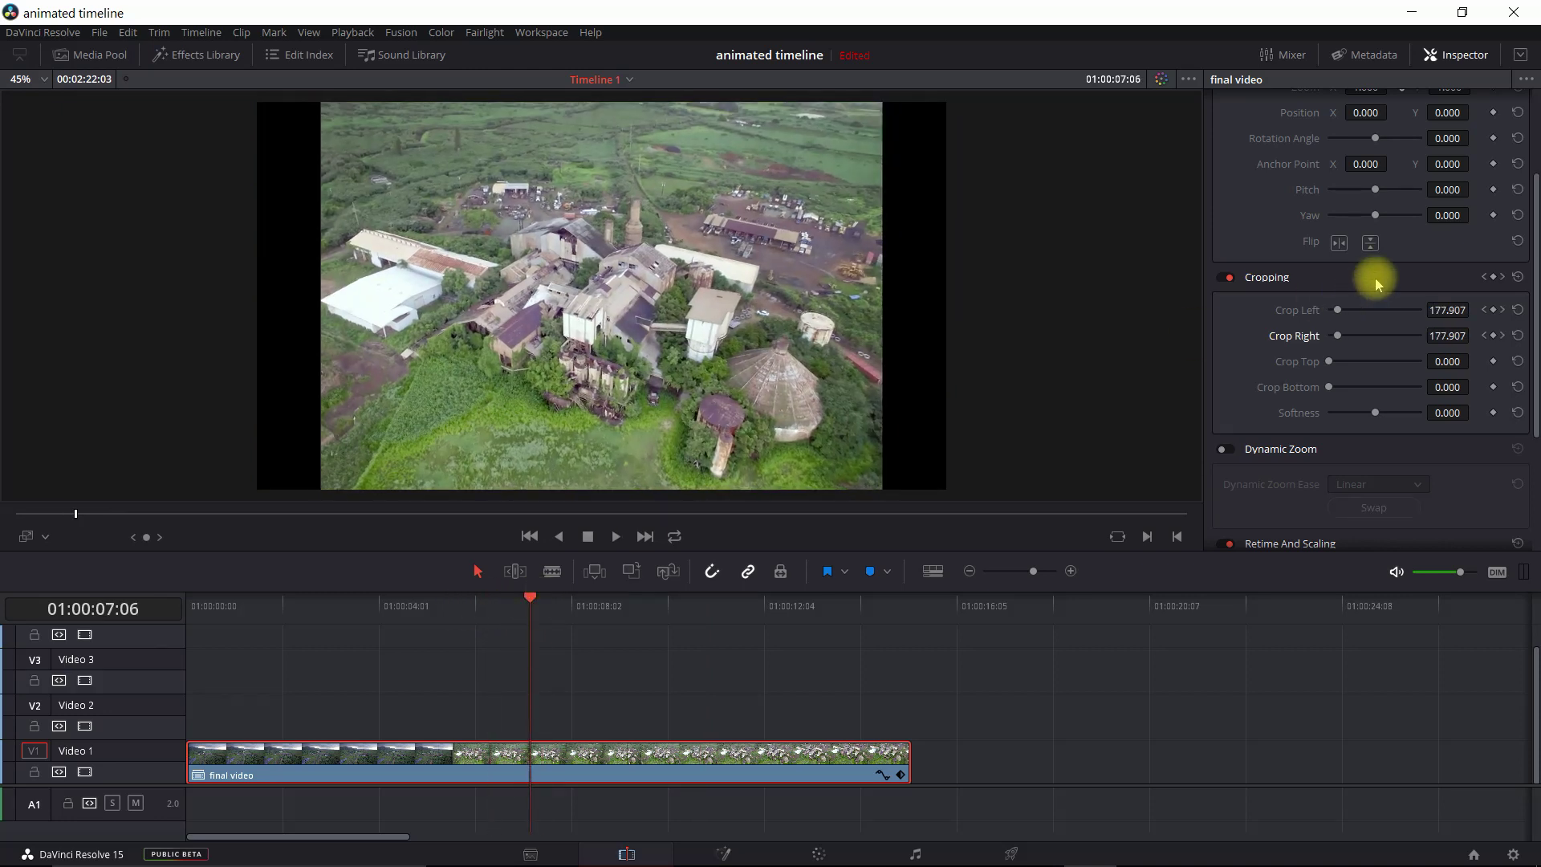
left_click(1493, 362)
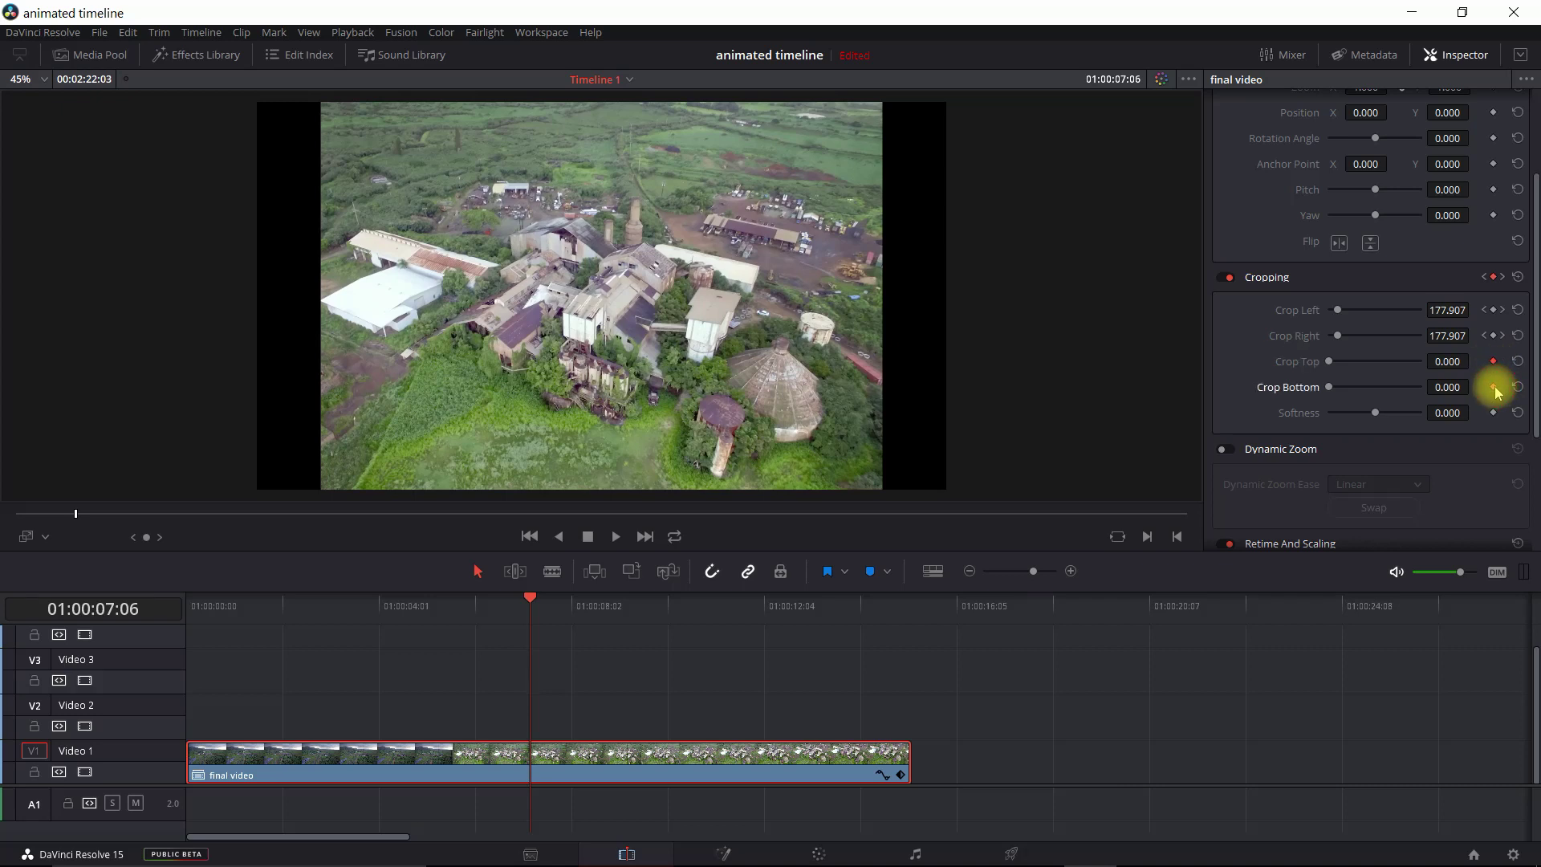
left_click(1495, 388)
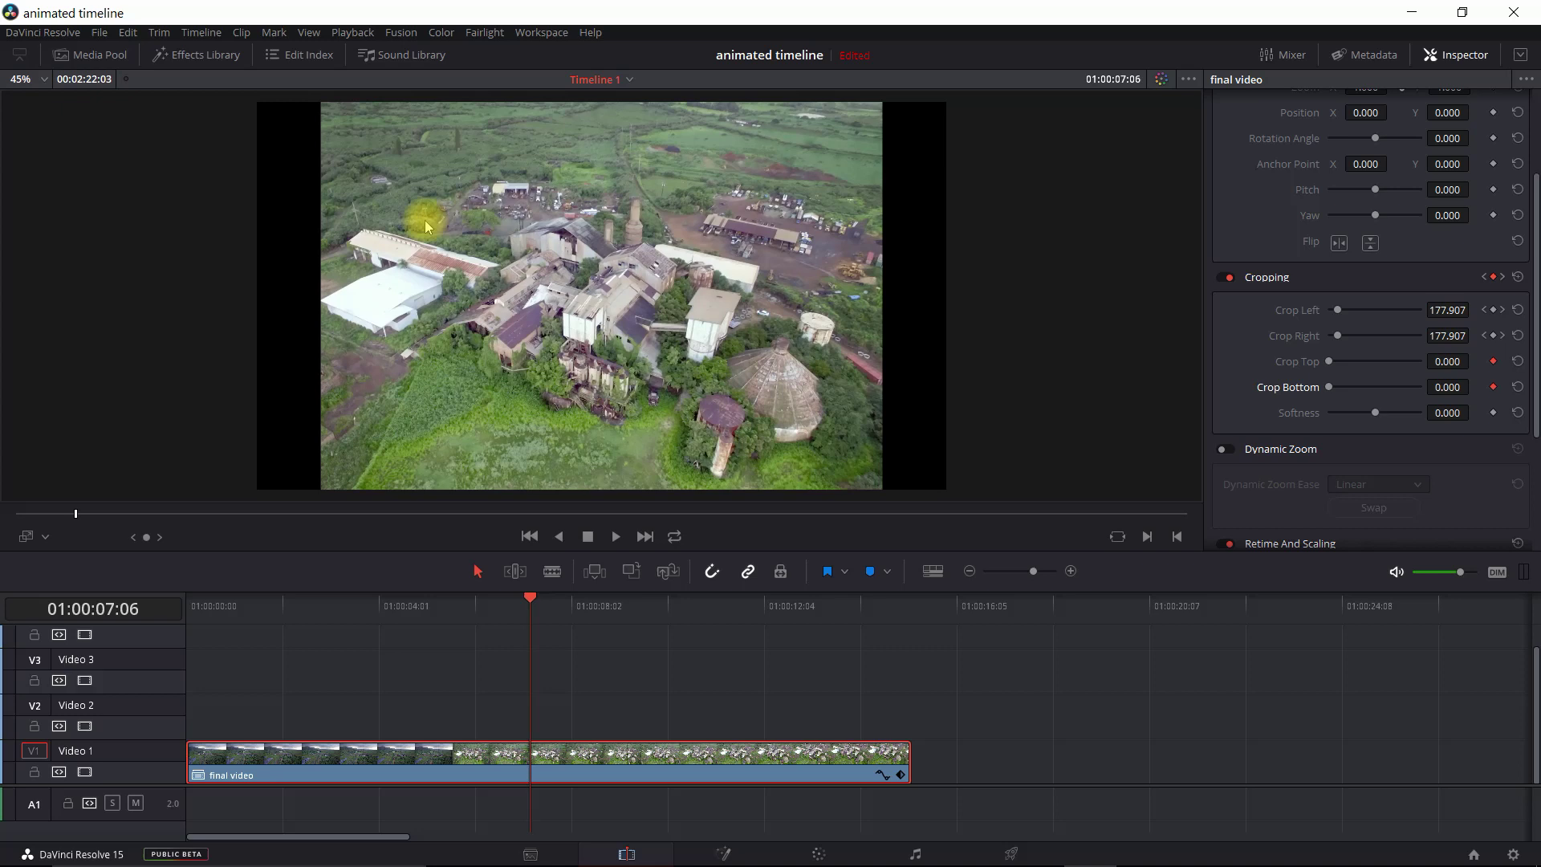
Step: Set Crop Top and Crop Bottom to 190 at 01:00:09:09 for a letterboxed frame
left_click_drag(538, 602, 632, 610)
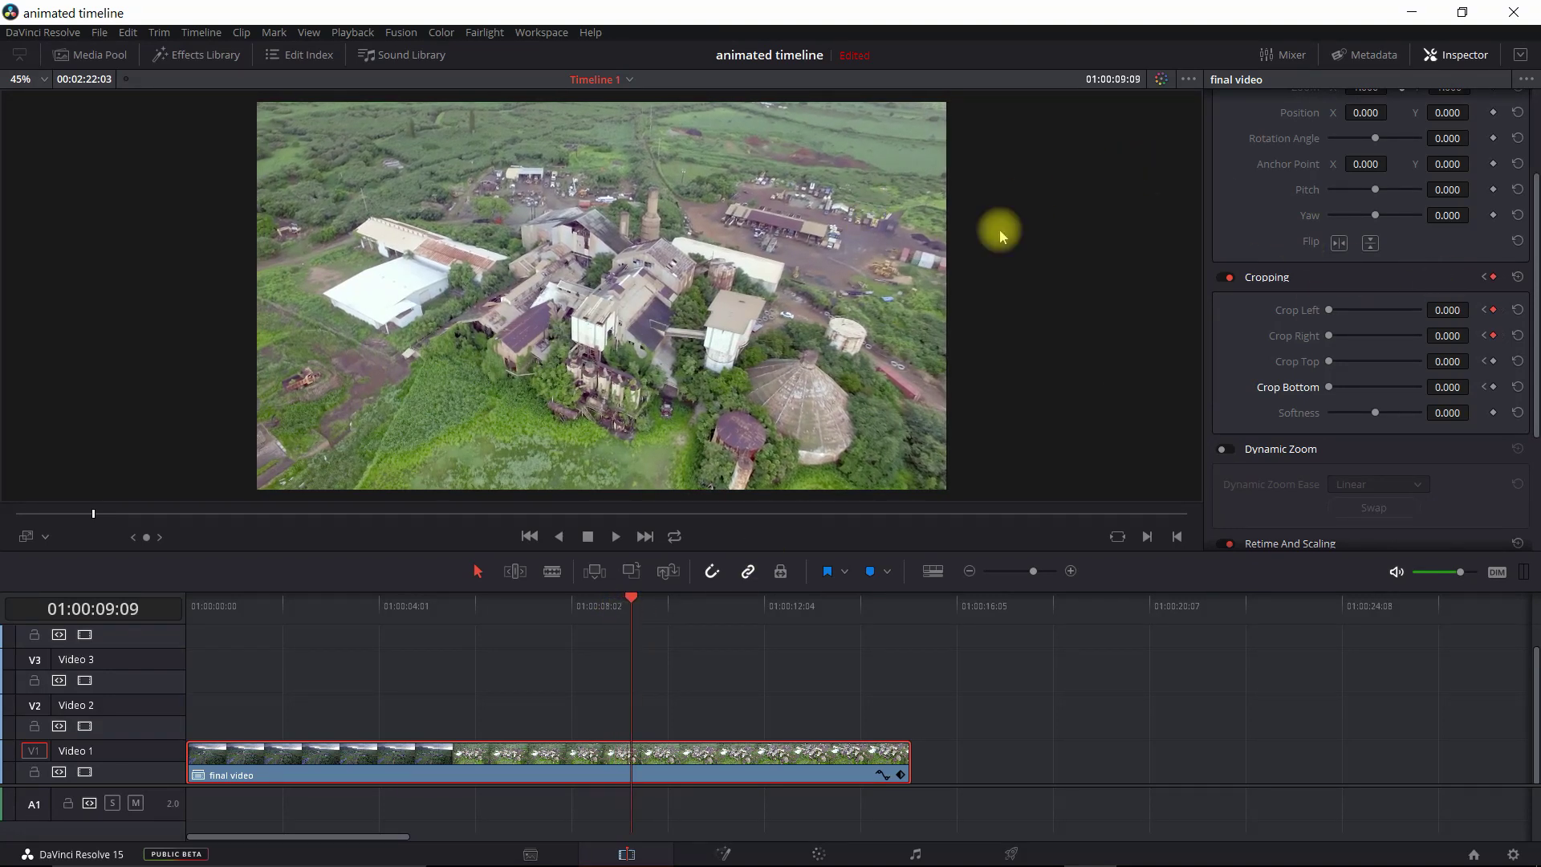
left_click(1494, 361)
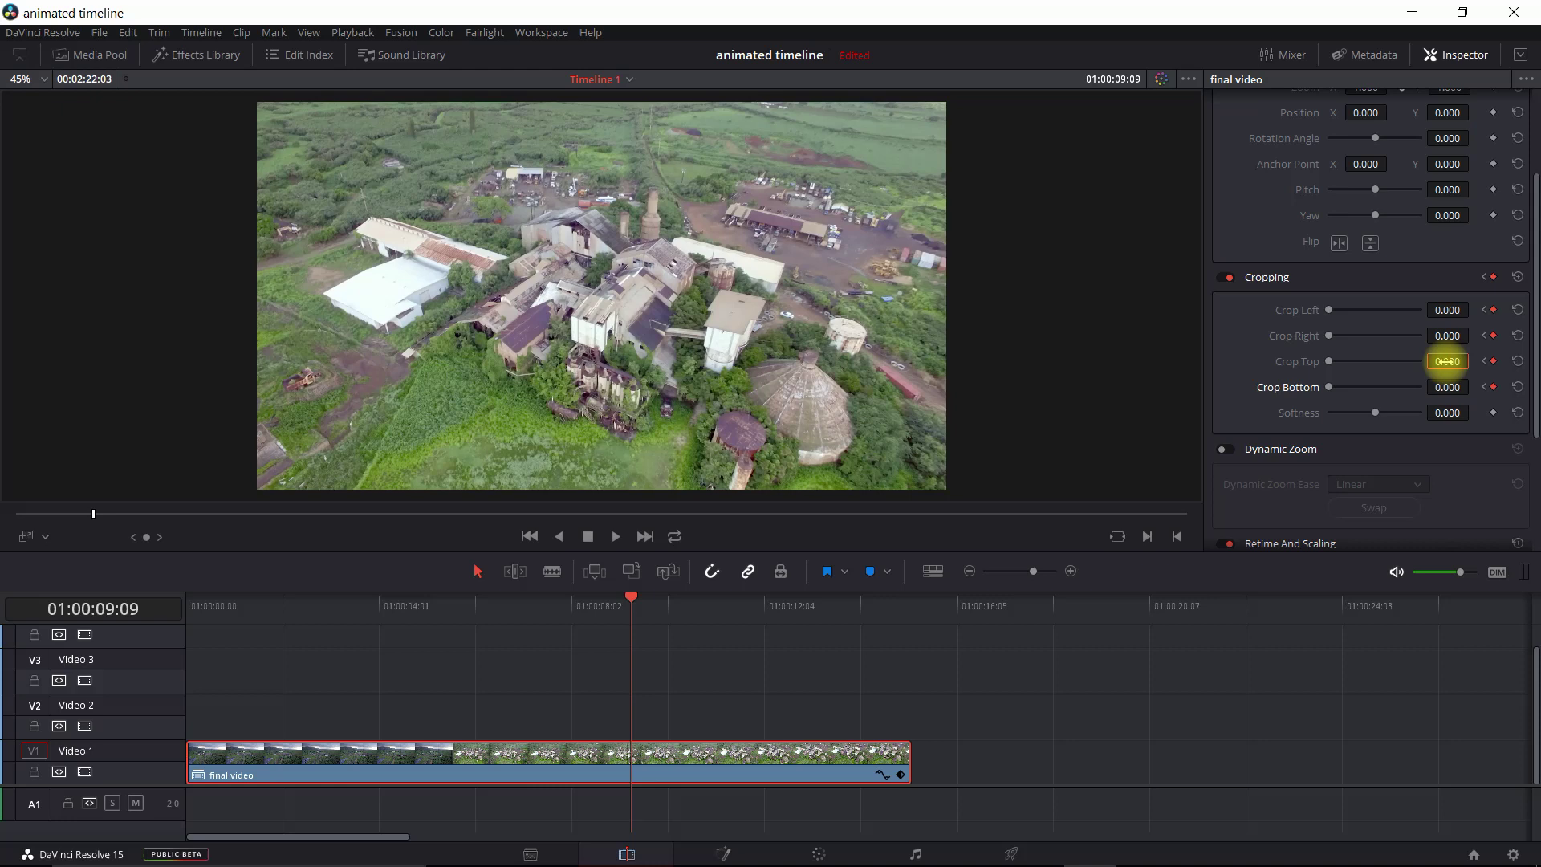
type("19")
key("Return")
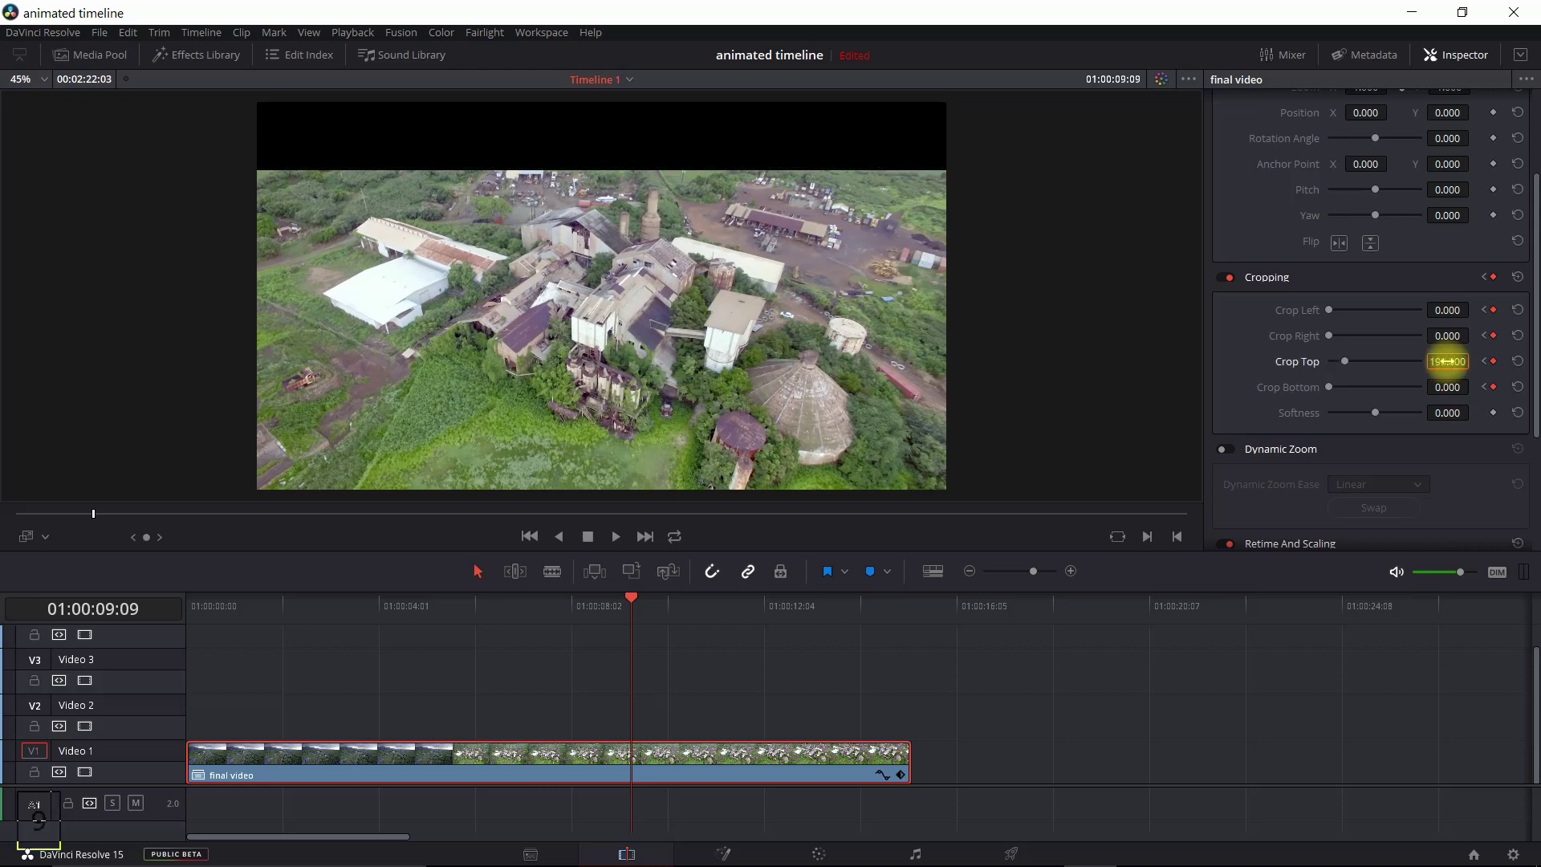
left_click(1455, 391)
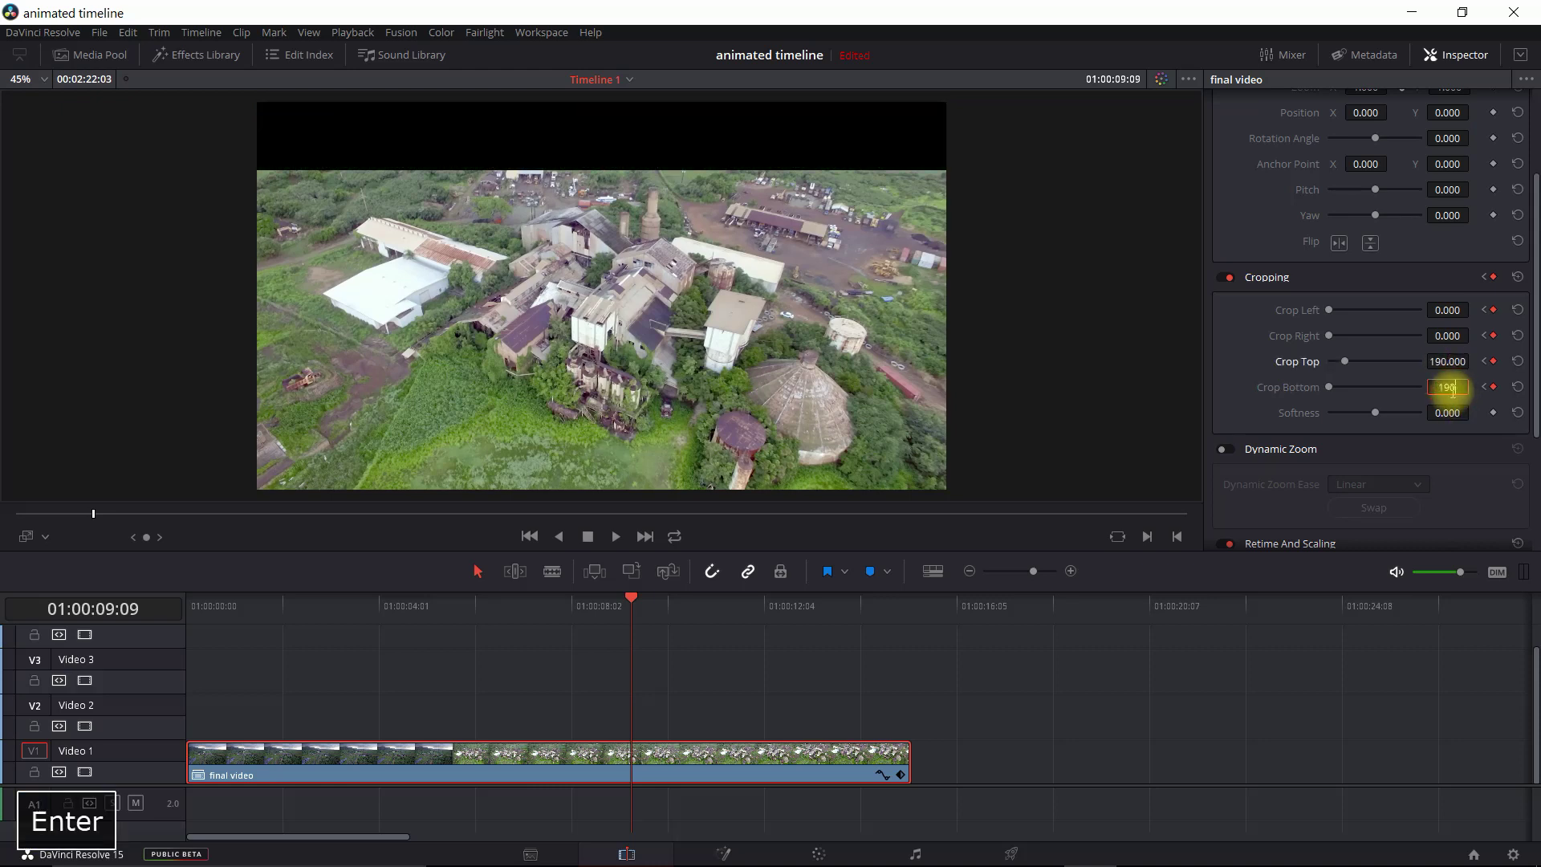
key("Return")
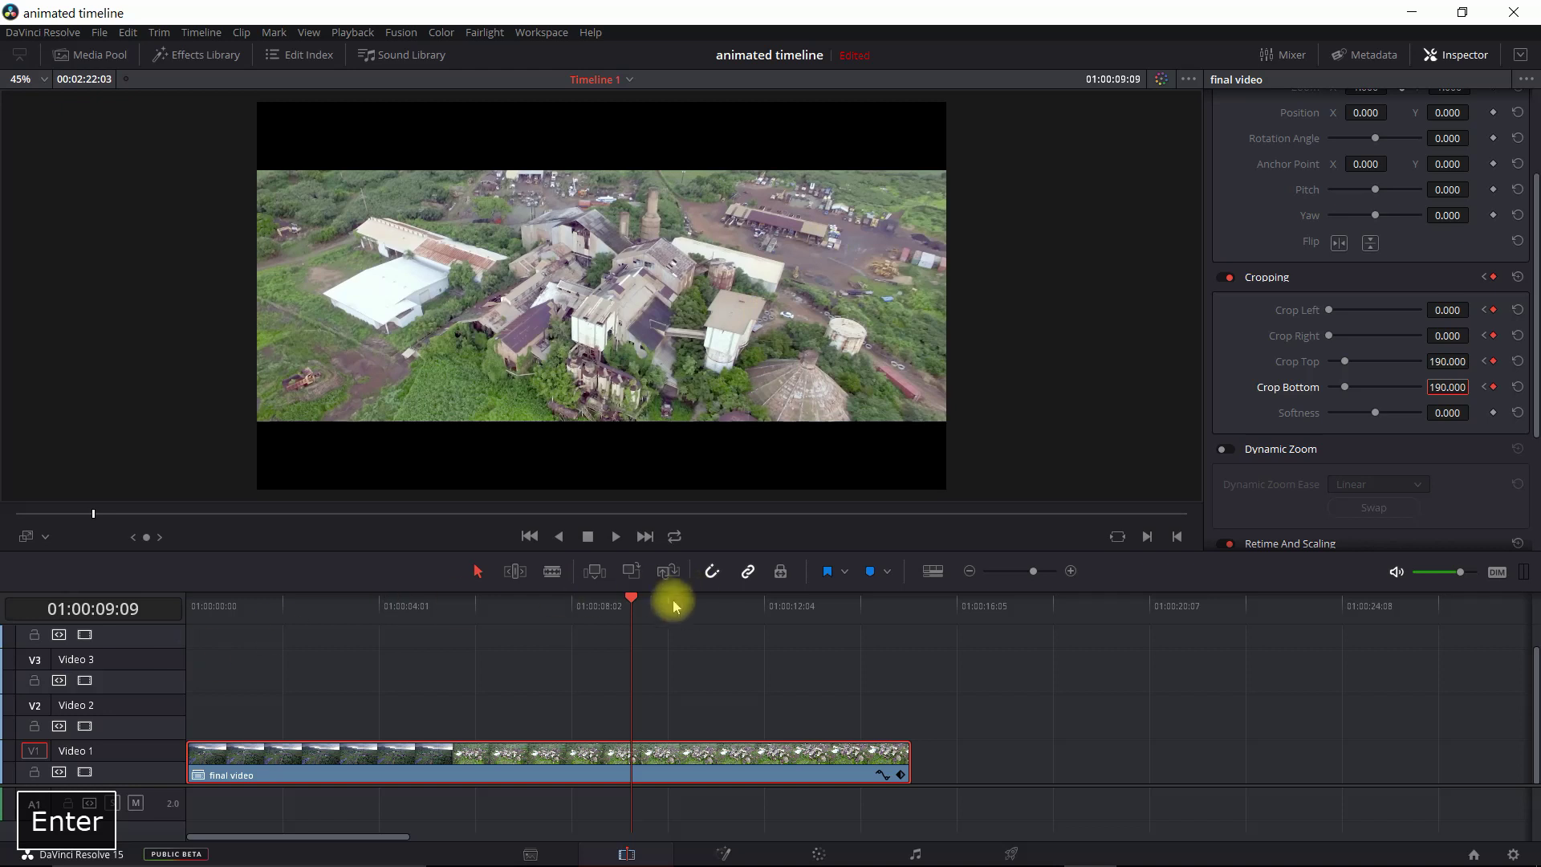
left_click_drag(633, 598, 888, 611)
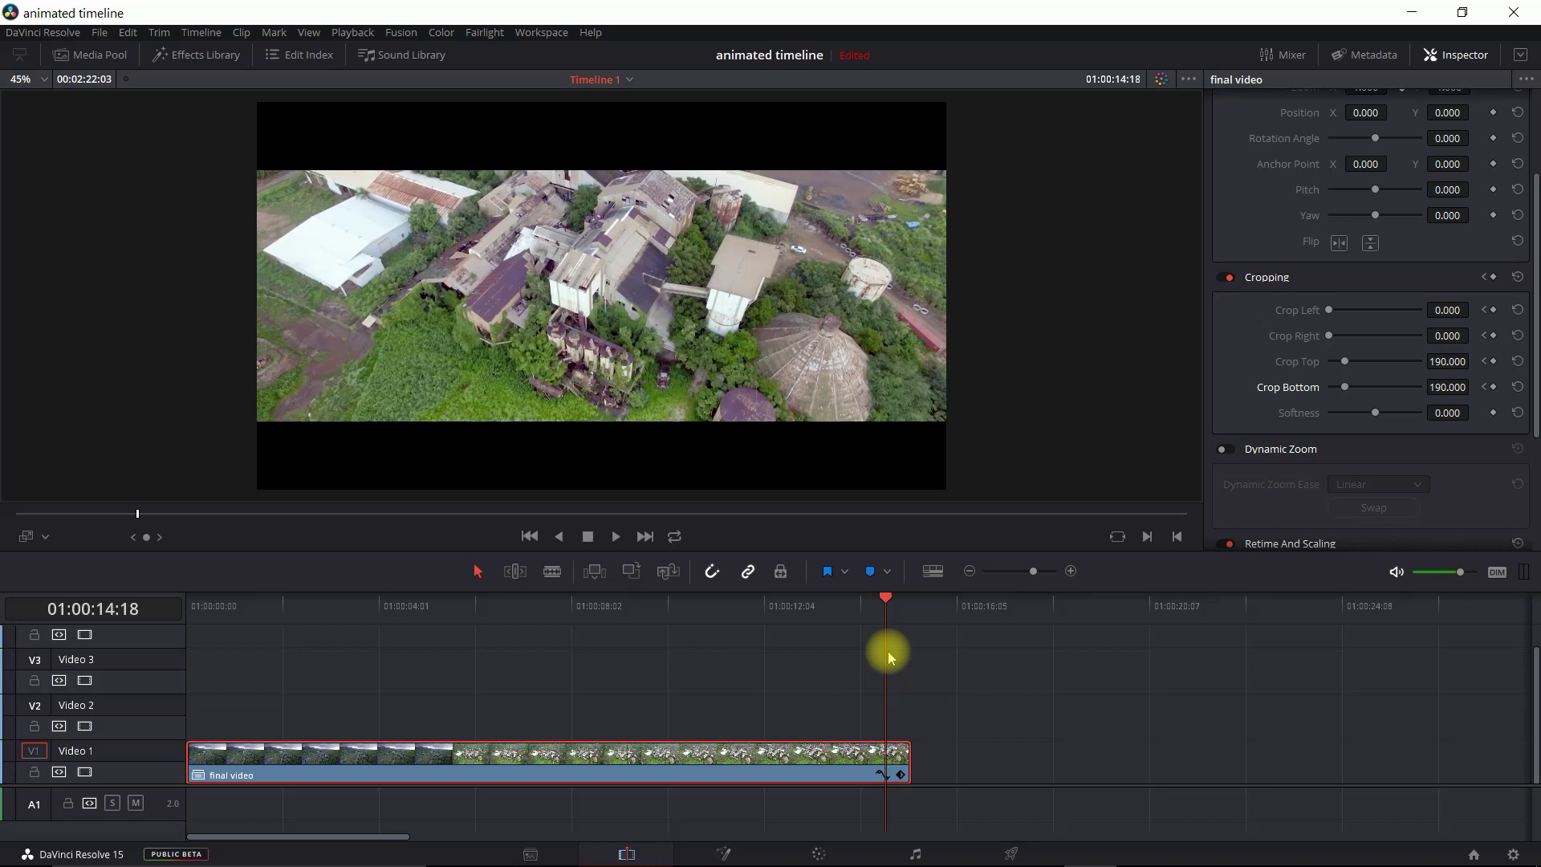
Step: Open the final video compound clip in its own timeline and select the vintage film clip on V2
right_click(507, 755)
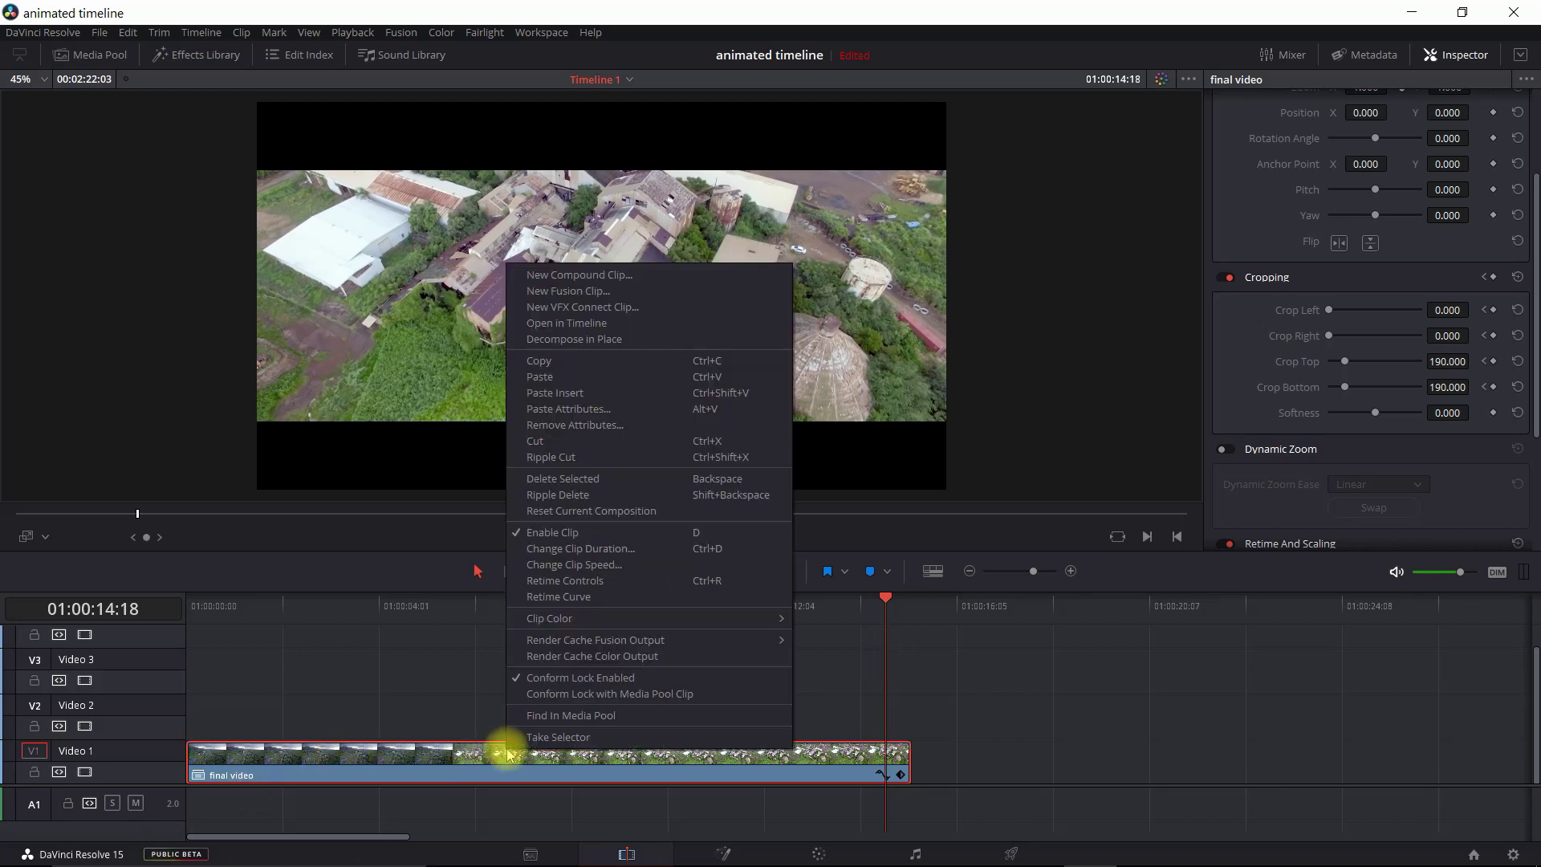
left_click(566, 323)
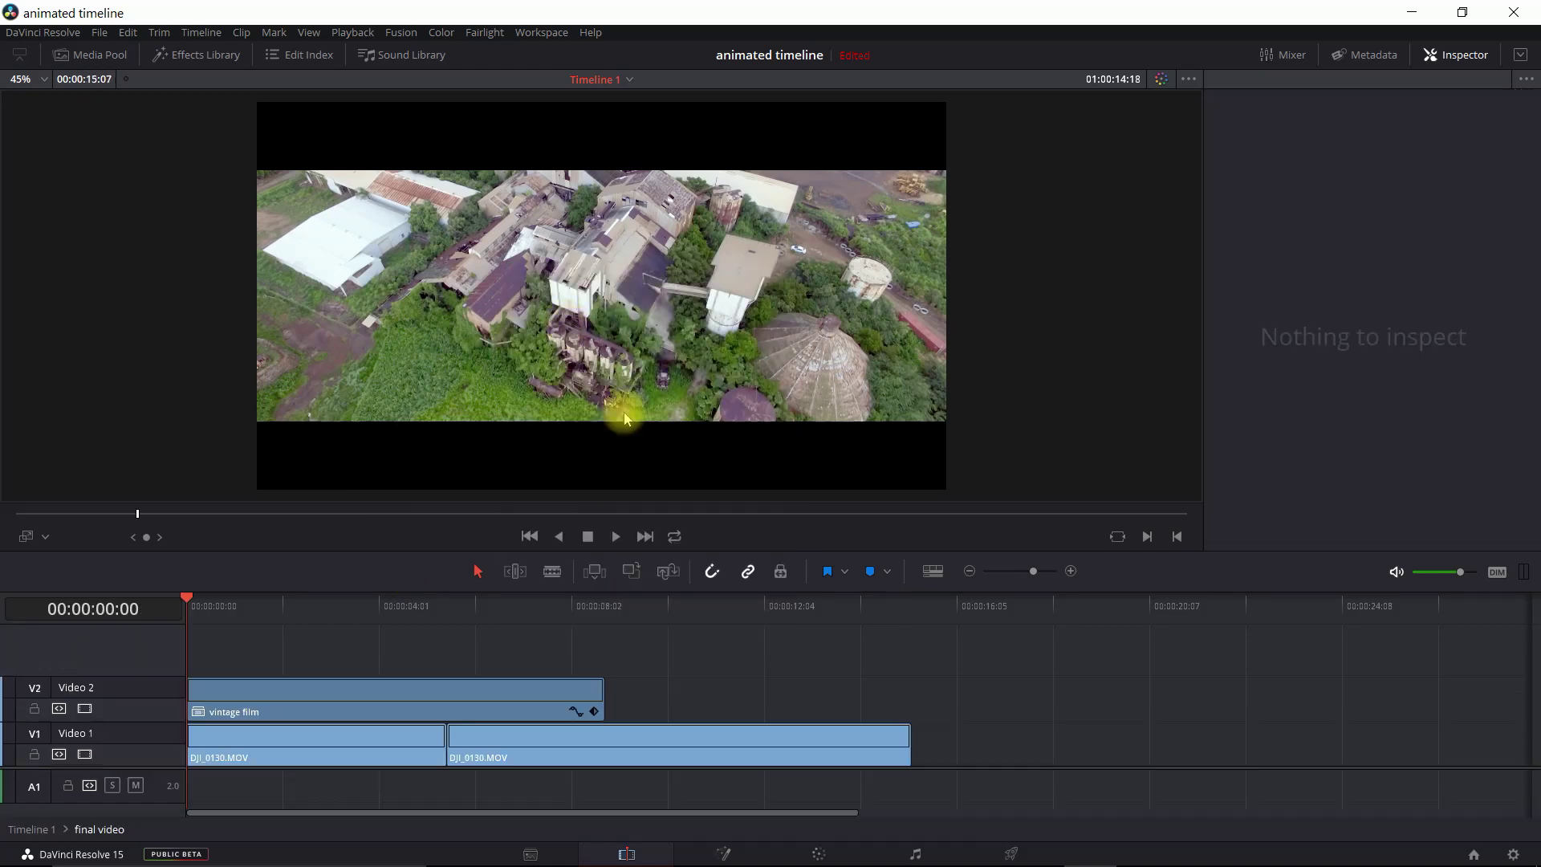
left_click(433, 708)
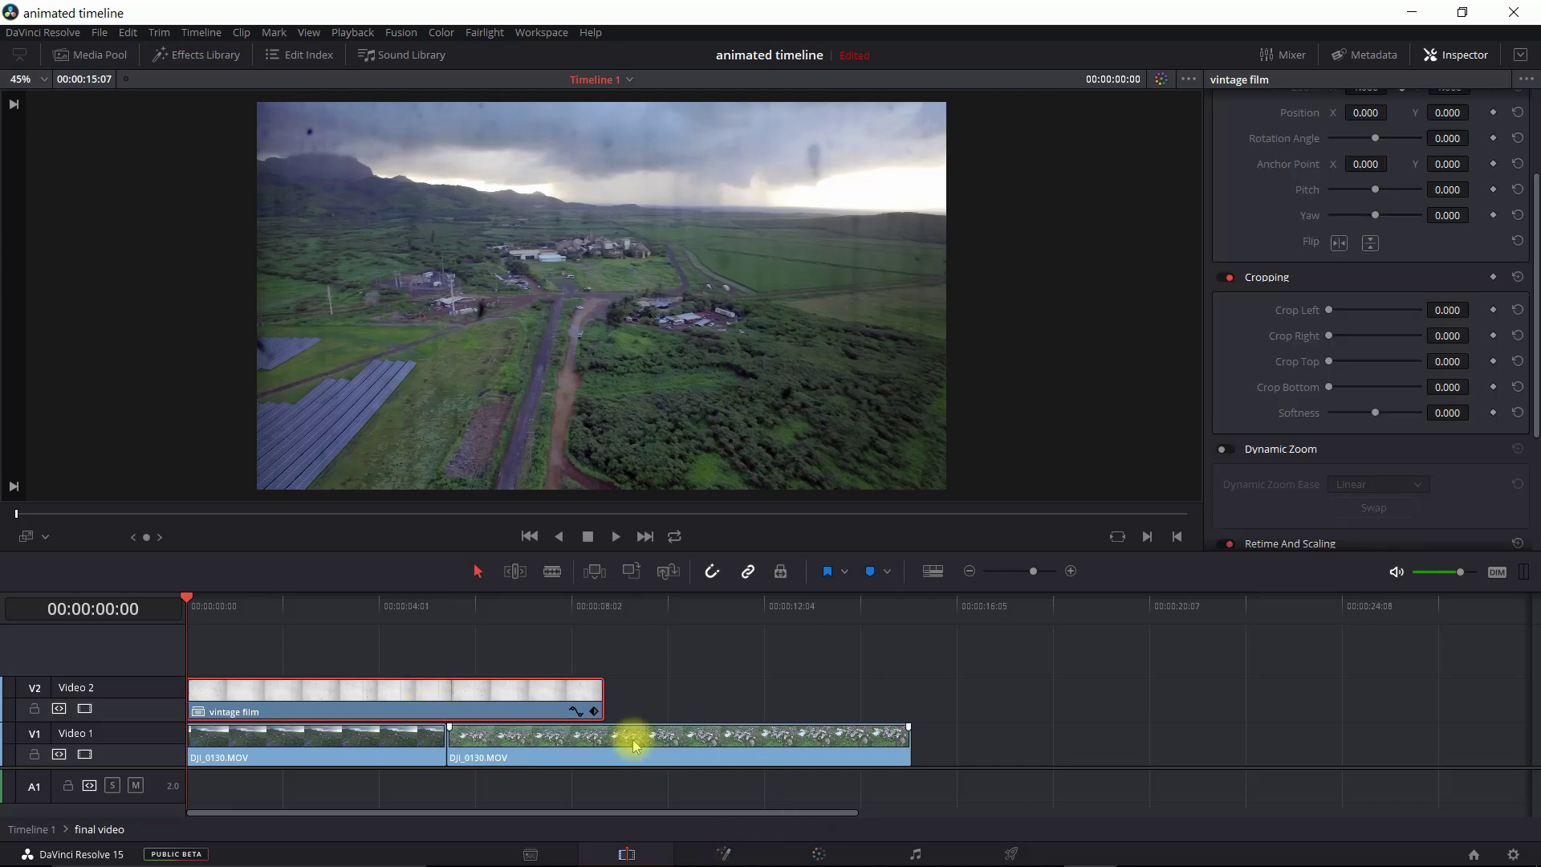